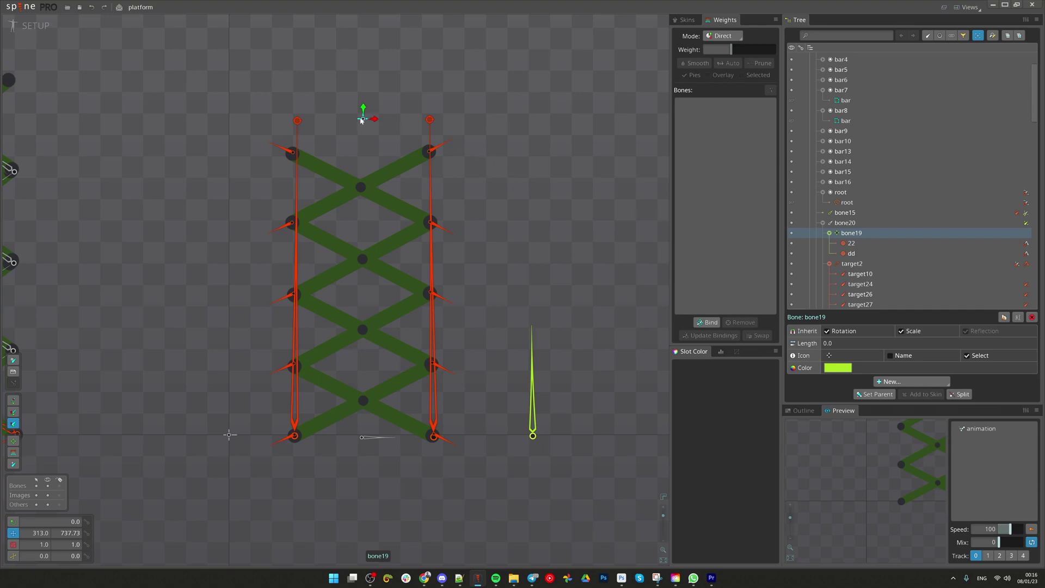
# Test the finished scissor-lift rig by moving its top control bone around, and undo the move.
pyautogui.scroll(1, 471, 198)
pyautogui.moveTo(500, 138); pyautogui.dragTo(537, 316)
pyautogui.hotkey('ctrl', 'z')
pyautogui.scroll(-1, 168, 311)
pyautogui.moveTo(169, 310); pyautogui.dragTo(481, 281)
pyautogui.moveTo(371, 106); pyautogui.dragTo(582, 332)
pyautogui.scroll(-1, 634, 349)
pyautogui.moveTo(634, 348); pyautogui.dragTo(453, 397)
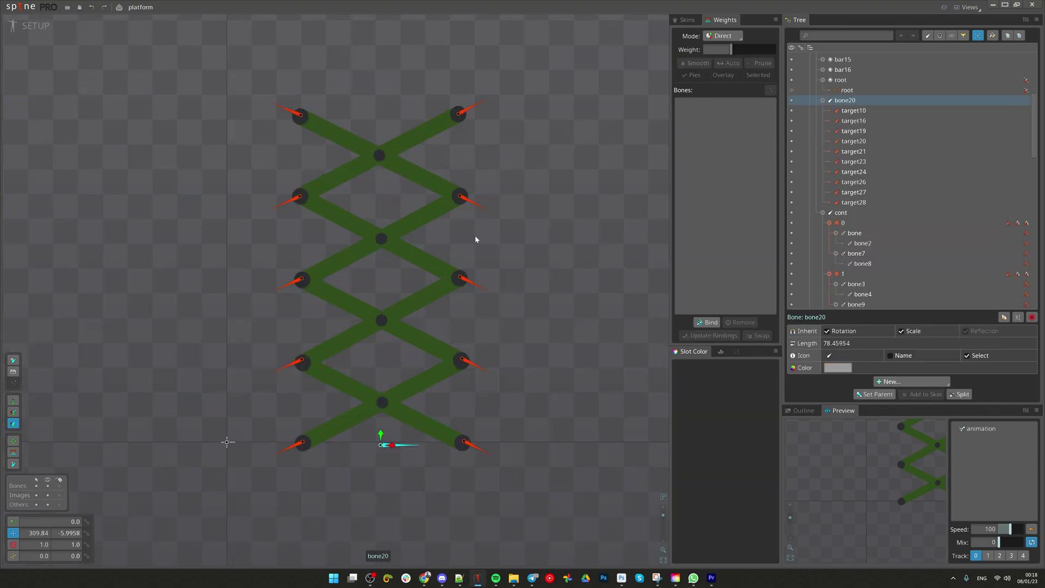
# Examine the bar meshes of the scissor structure and the target bones at their ends that each mesh is weighted to.
pyautogui.click(392, 314)
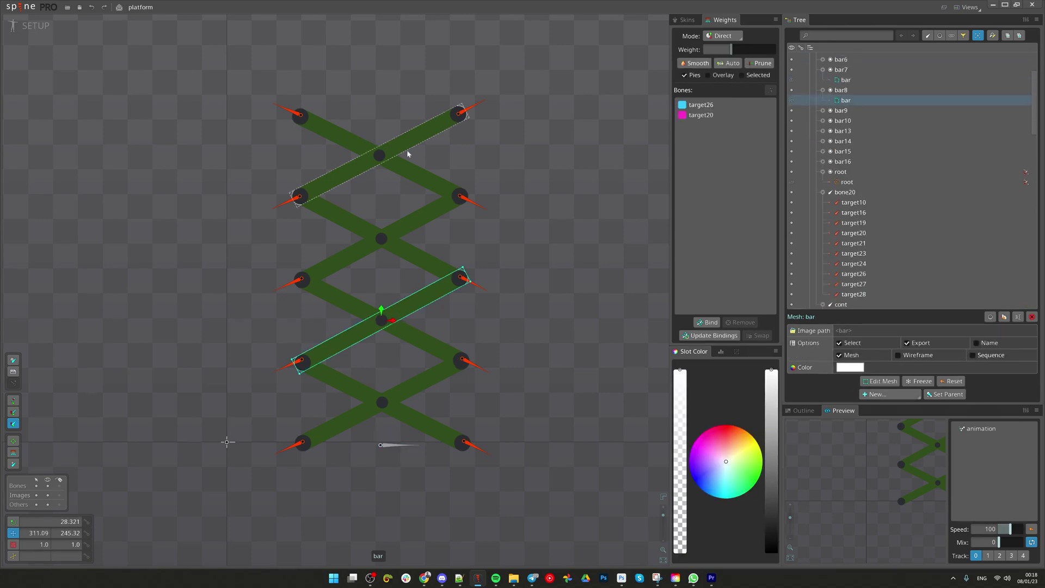
pyautogui.scroll(2, 299, 156)
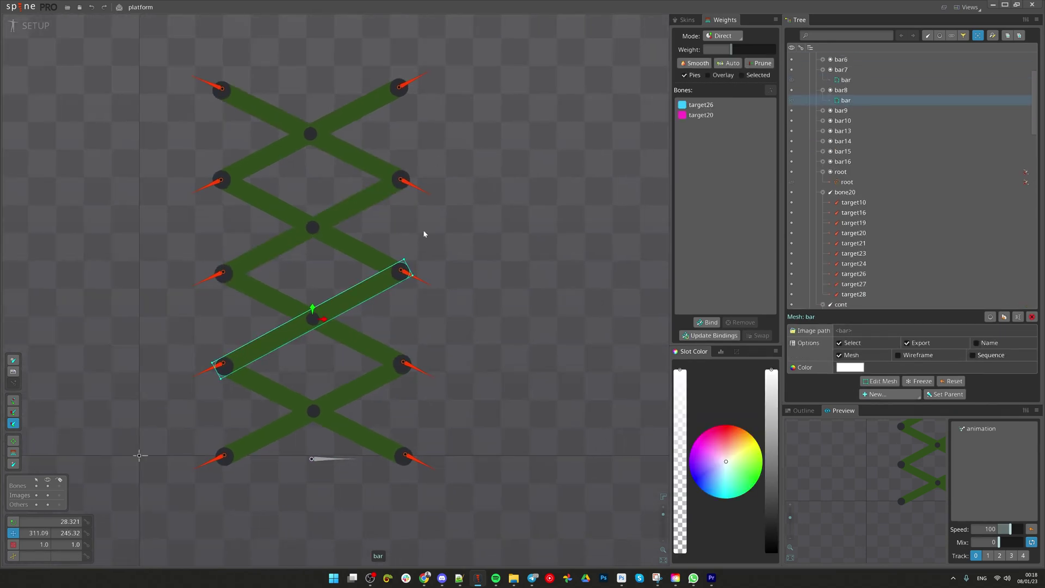
pyautogui.click(208, 279)
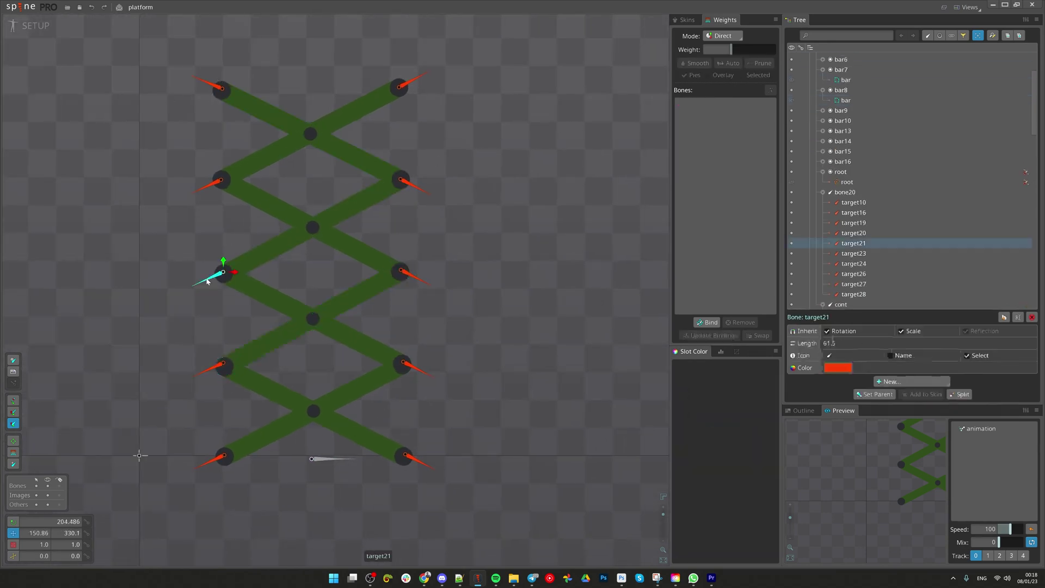
pyautogui.scroll(1, 289, 191)
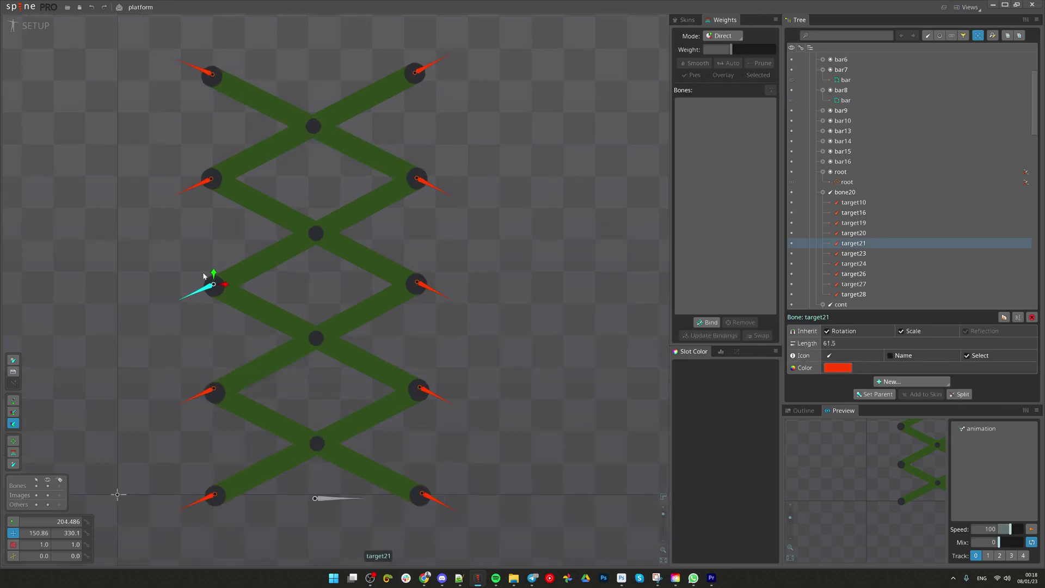
pyautogui.click(281, 354)
pyautogui.scroll(2, 227, 441)
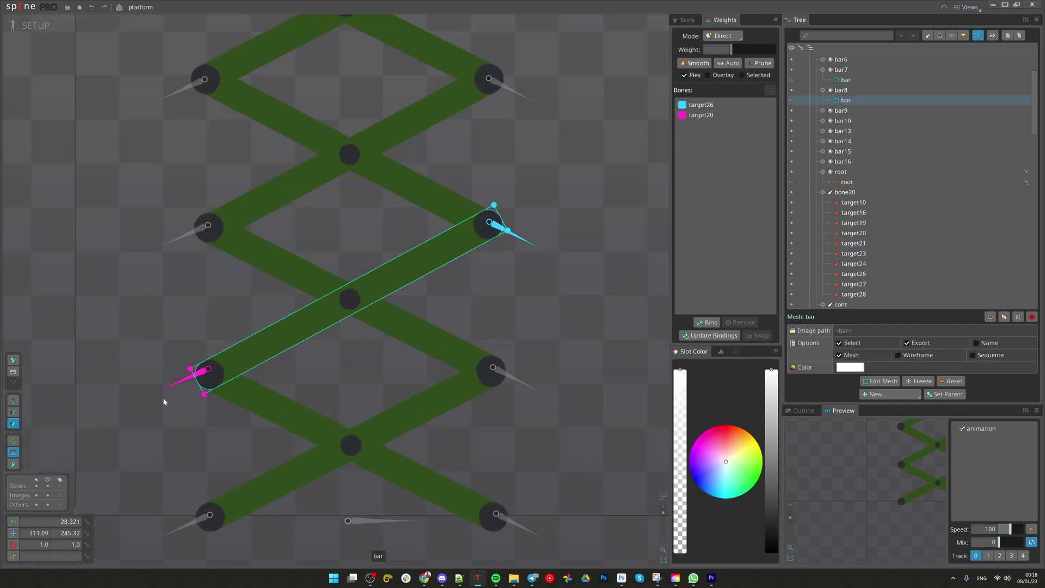
pyautogui.scroll(1, 163, 401)
pyautogui.click(268, 174)
pyautogui.click(309, 96)
pyautogui.moveTo(309, 96); pyautogui.dragTo(302, 302)
pyautogui.click(275, 206)
pyautogui.click(265, 127)
pyautogui.scroll(-3, 349, 312)
pyautogui.click(420, 409)
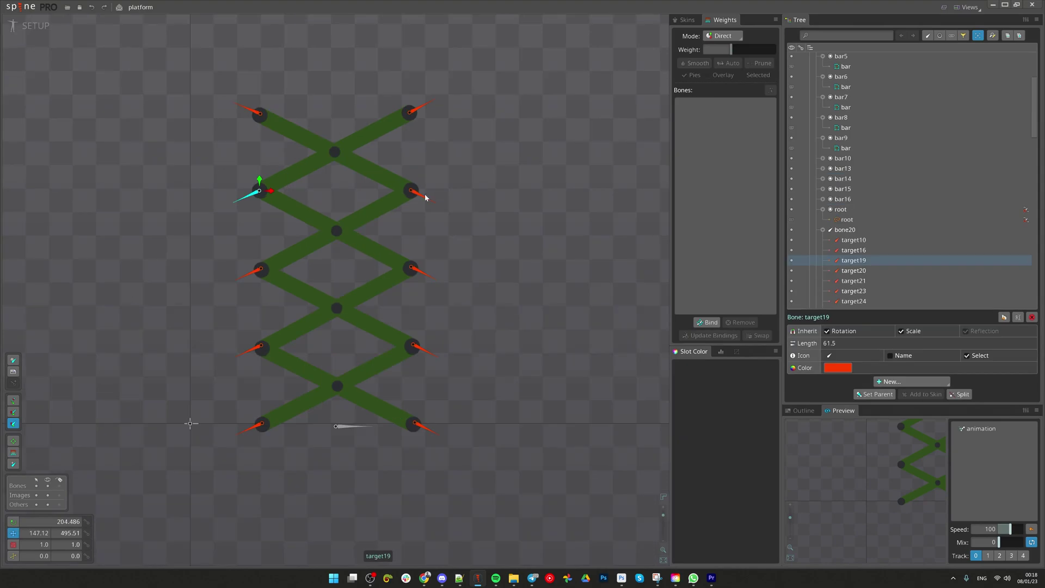
# Try moving two right-hand target bones and the base bone bone20 to test the bars, undoing each move.
pyautogui.moveTo(419, 193); pyautogui.dragTo(438, 204)
pyautogui.hotkey('ctrl', 'z')
pyautogui.moveTo(431, 272); pyautogui.dragTo(445, 230)
pyautogui.hotkey('ctrl', 'z')
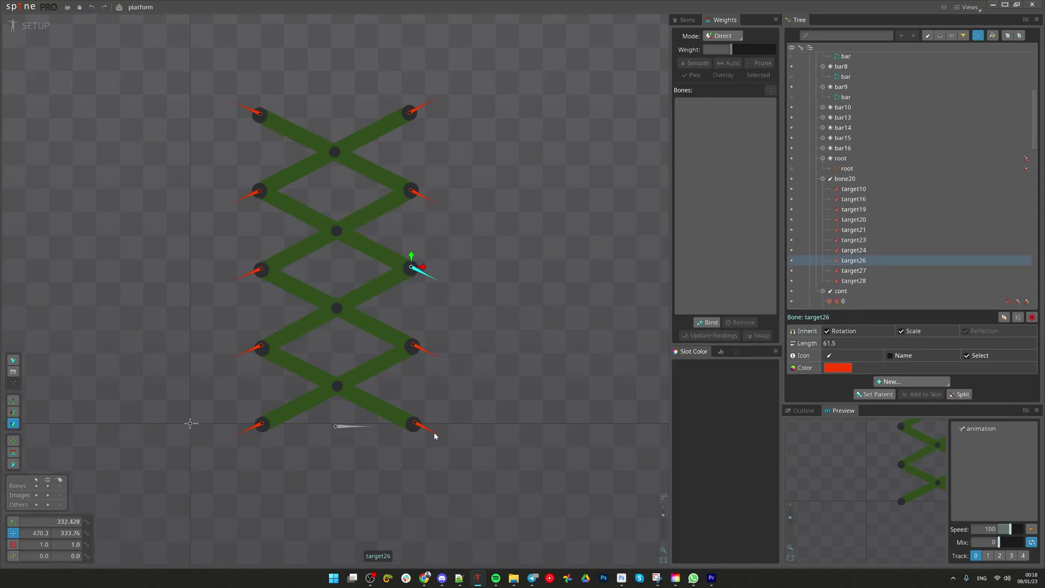
pyautogui.moveTo(346, 429); pyautogui.dragTo(373, 440)
pyautogui.hotkey('ctrl', 'z')
# Draw a vertical bone about 718 long from bone20 up the scissor's centre, and add an IK constraint named target2 at its tip with Stretch enabled.
pyautogui.press('b')
pyautogui.moveTo(336, 429); pyautogui.dragTo(338, 103)
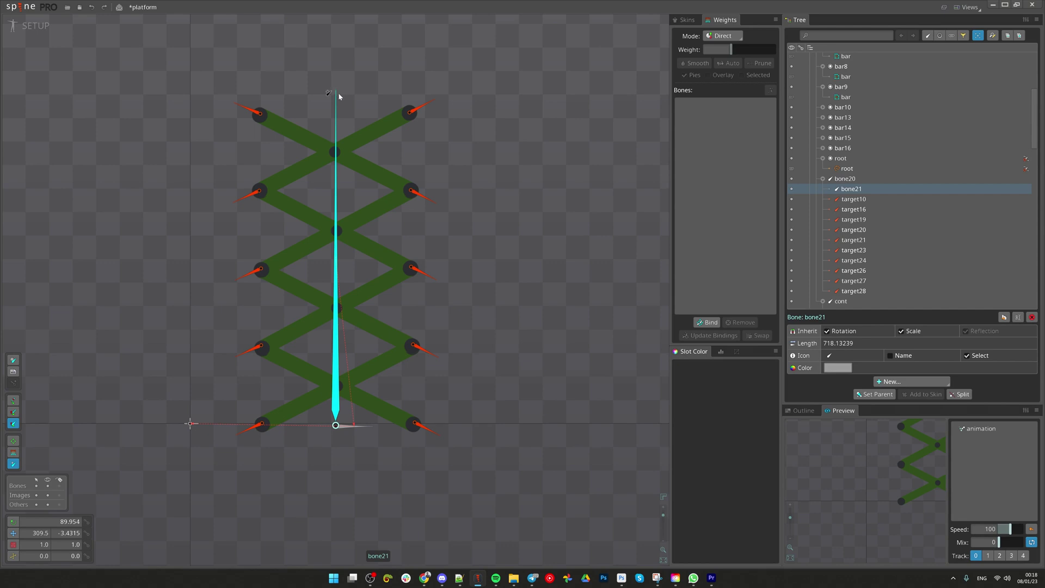
pyautogui.click(897, 384)
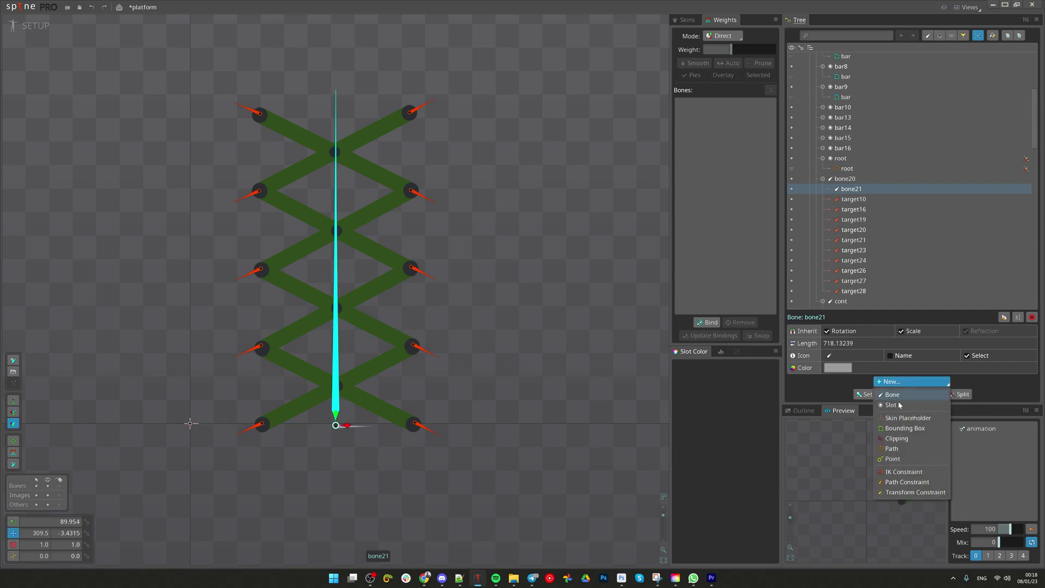
pyautogui.click(903, 472)
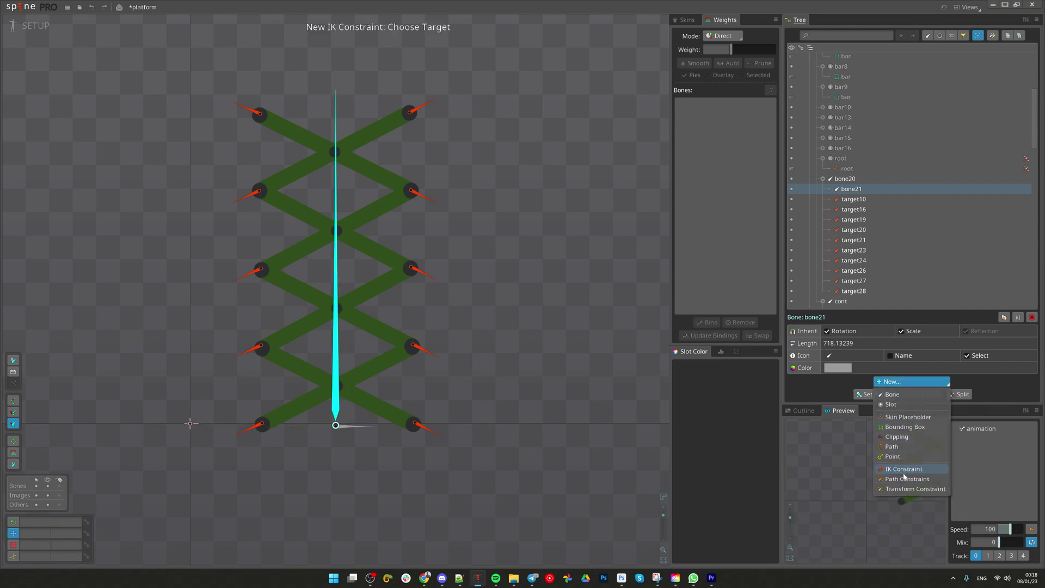
pyautogui.click(336, 104)
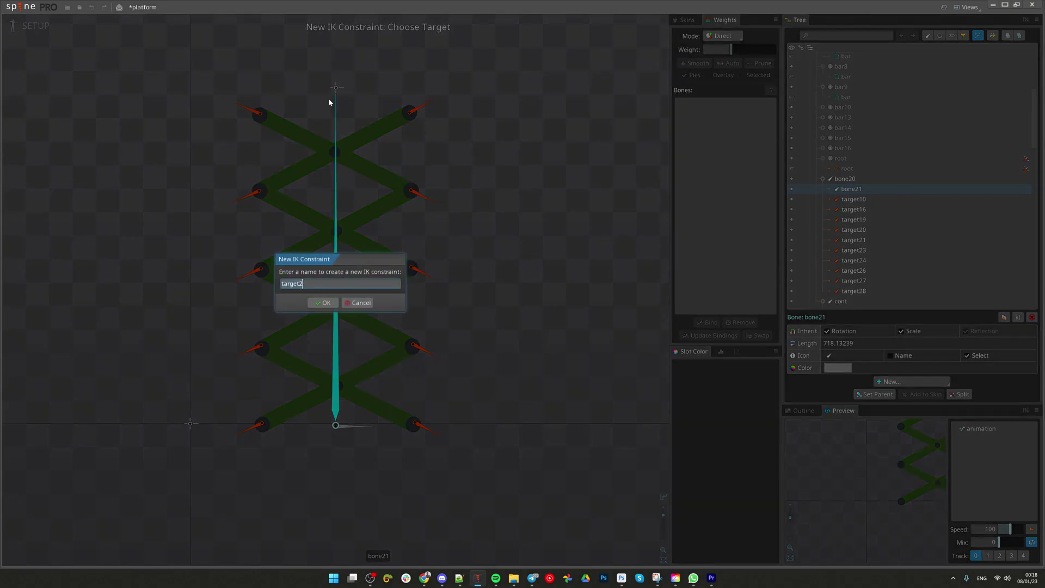
pyautogui.click(325, 303)
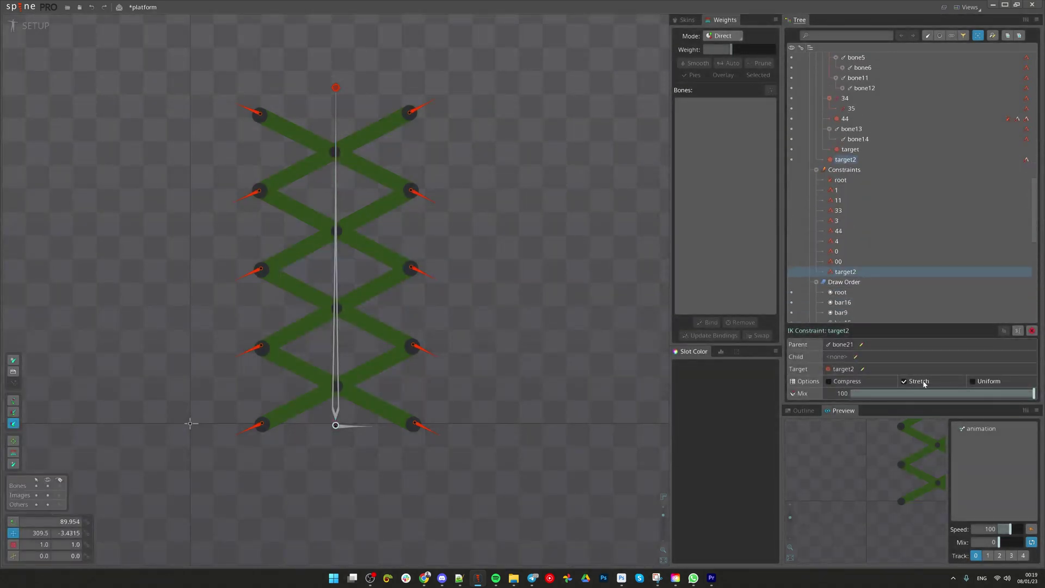
# Parent all ten joint target bones on both sides of the scissor to the central vertical bone bone21.
pyautogui.click(335, 88)
pyautogui.moveTo(383, 70); pyautogui.dragTo(504, 120)
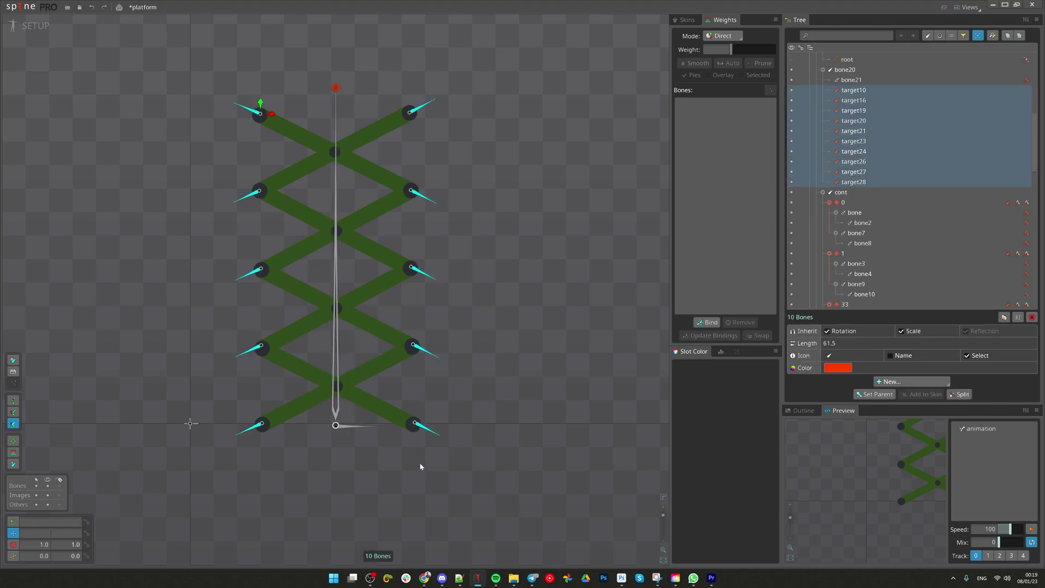
pyautogui.press('p')
pyautogui.click(337, 265)
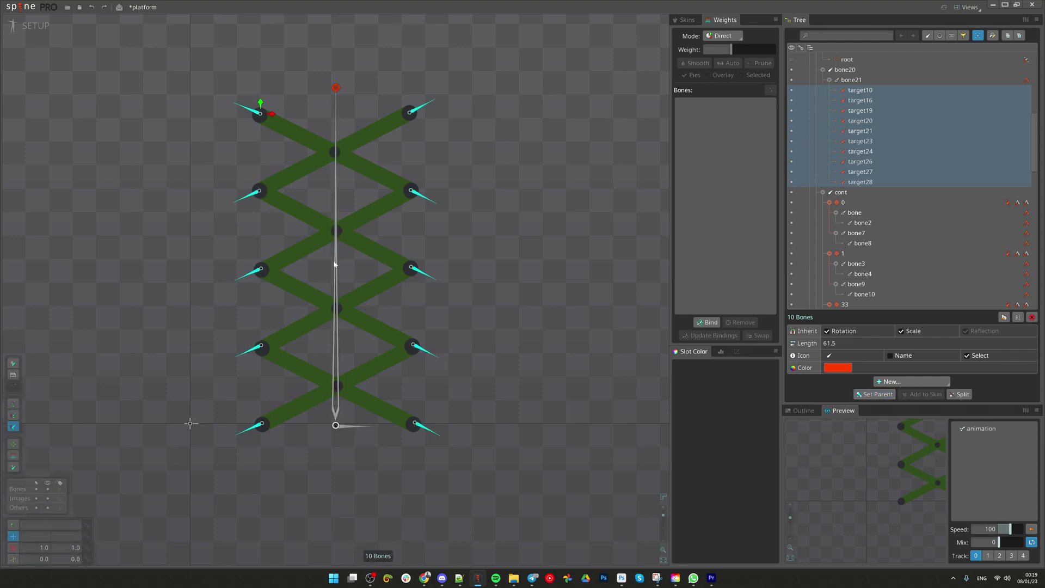
# Turn off Rotation, Scale and Reflection inheritance for all ten joint target bones.
pyautogui.click(338, 264)
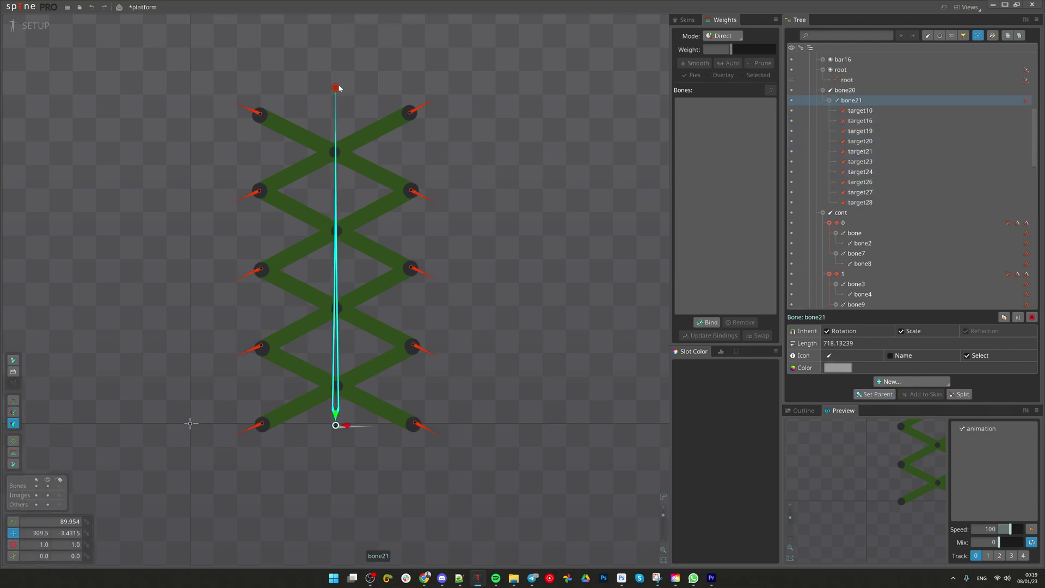
pyautogui.click(336, 88)
pyautogui.moveTo(375, 82); pyautogui.dragTo(364, 315)
pyautogui.moveTo(396, 388); pyautogui.dragTo(420, 224)
pyautogui.click(420, 112)
pyautogui.moveTo(479, 77); pyautogui.dragTo(384, 430)
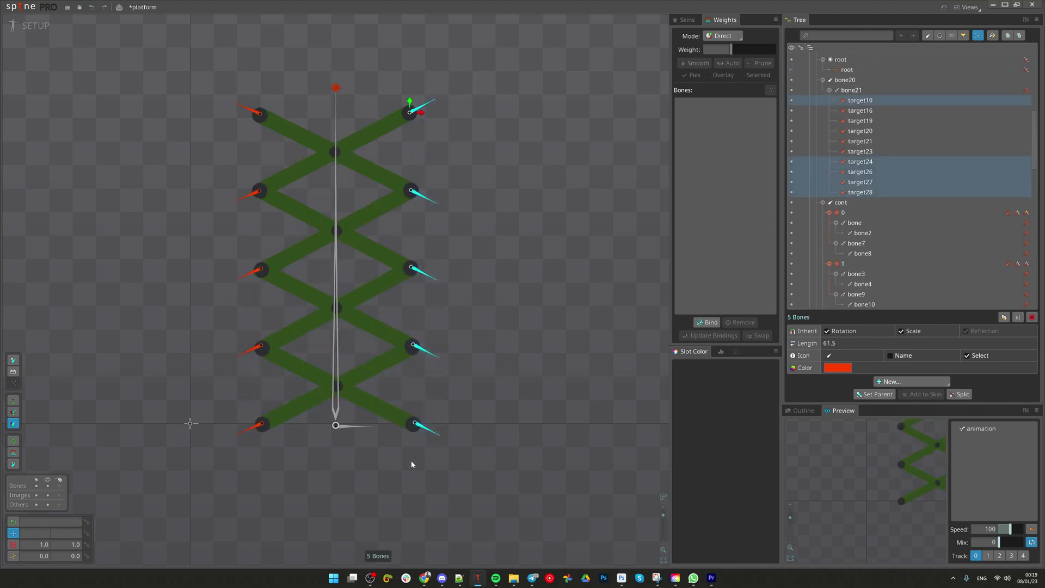
pyautogui.moveTo(244, 135); pyautogui.dragTo(264, 469)
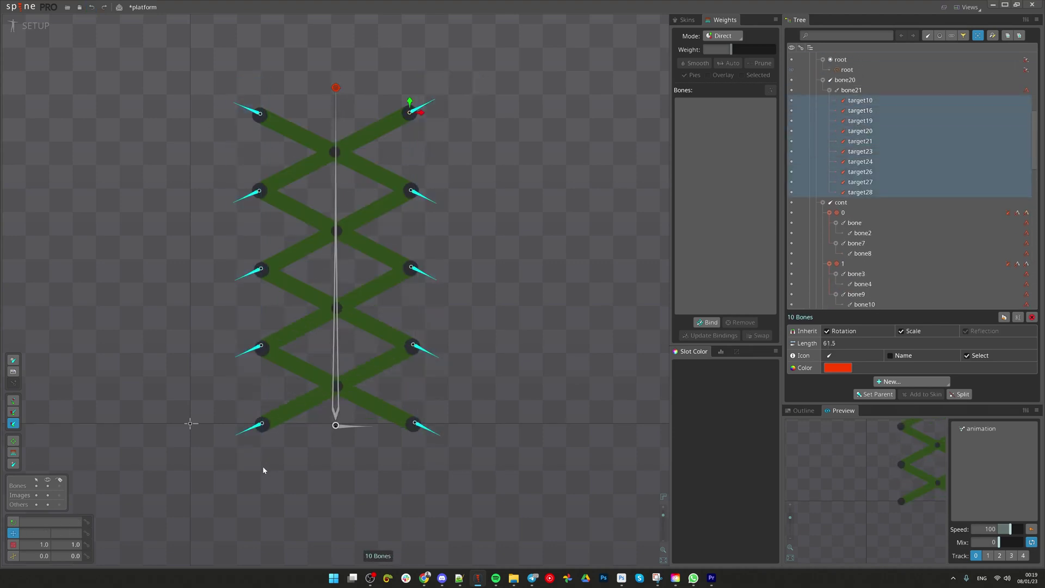
pyautogui.click(843, 333)
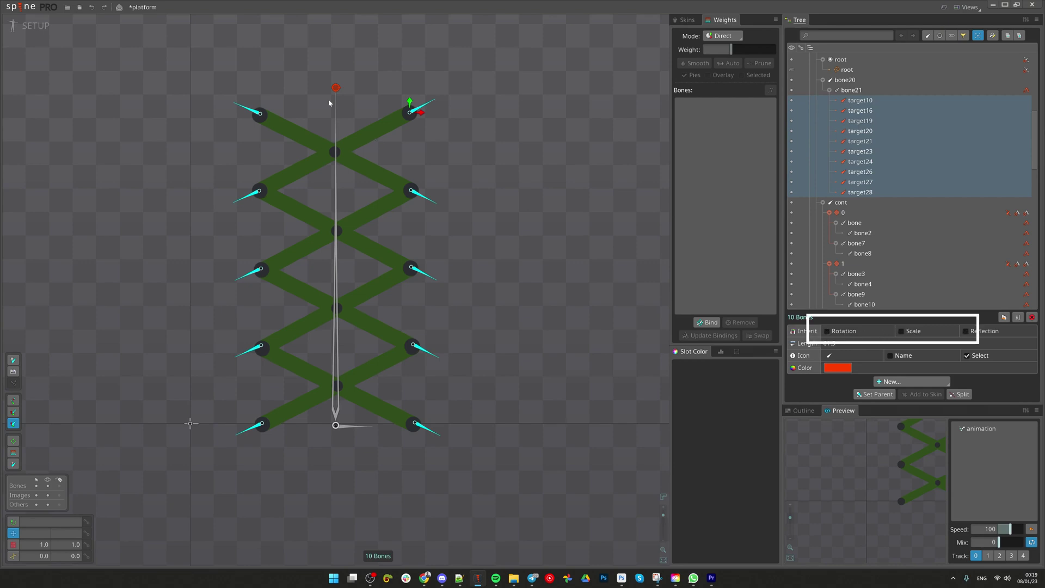
# Test the central bone's stretching by moving the IK target target2 to the side and down, and undo the moves.
pyautogui.moveTo(338, 90); pyautogui.dragTo(479, 235)
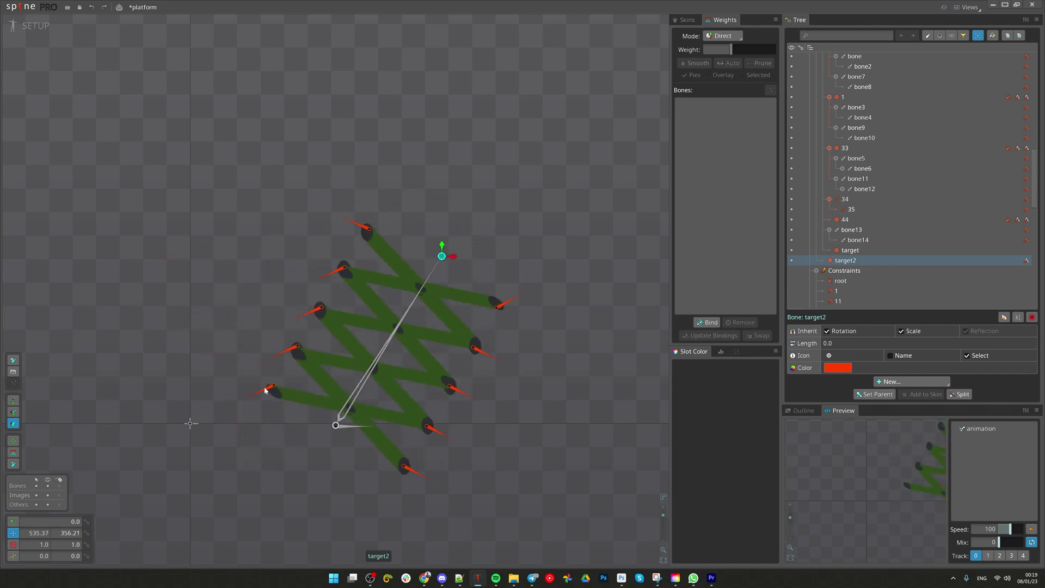
pyautogui.moveTo(509, 166); pyautogui.dragTo(476, 151)
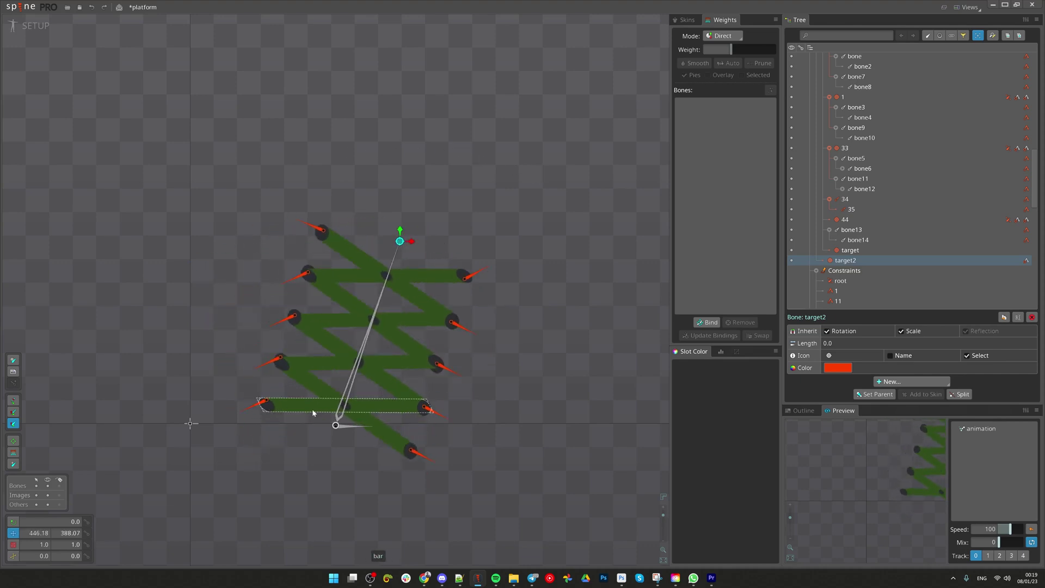
pyautogui.hotkey('ctrl', 'z')
pyautogui.hotkey('ctrl', 'z')
pyautogui.hotkey('ctrl', 'z')
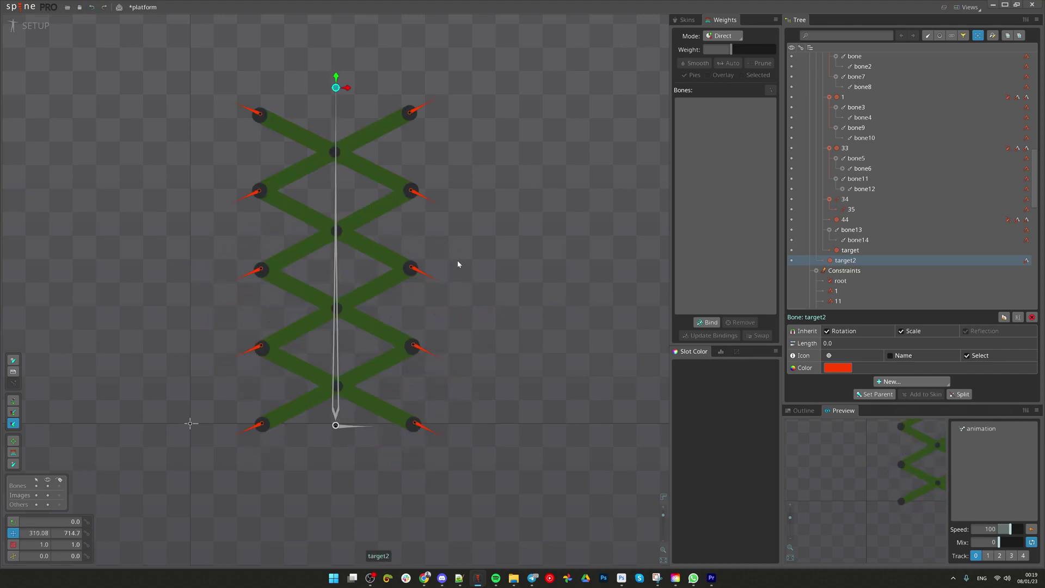
# Examine the central bone, its IK target and the two columns of joint target bones beside it.
pyautogui.scroll(-1, 454, 268)
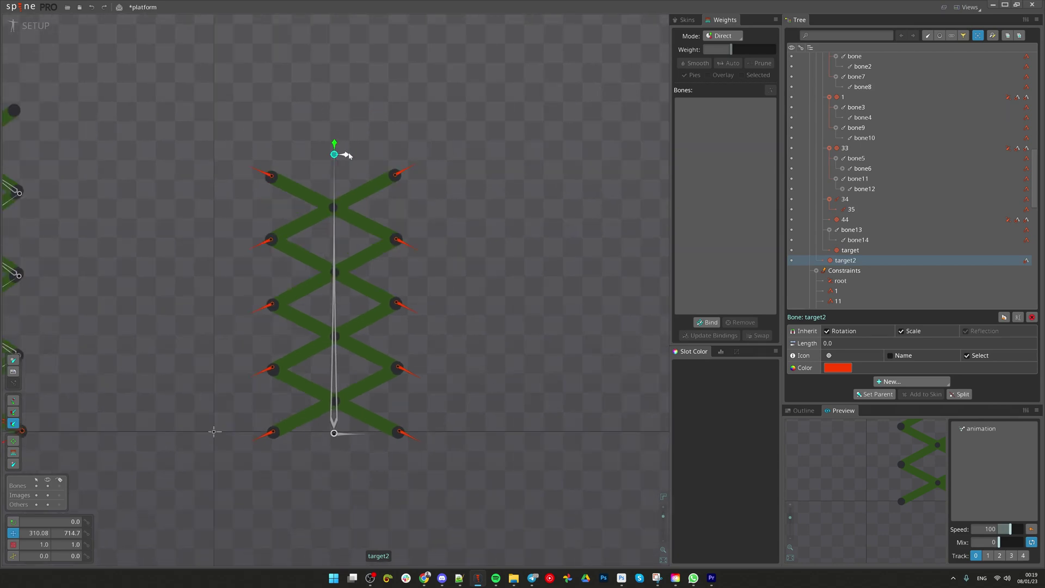
pyautogui.moveTo(370, 362); pyautogui.dragTo(343, 326)
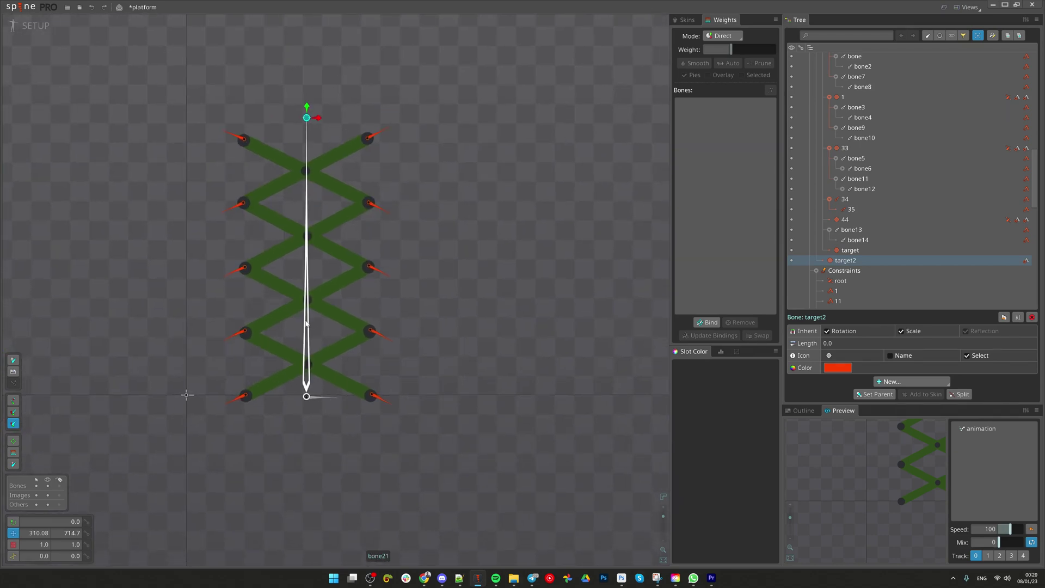
pyautogui.moveTo(355, 84); pyautogui.dragTo(293, 189)
pyautogui.hotkey('ctrl', 'z')
pyautogui.moveTo(316, 99); pyautogui.dragTo(316, 136)
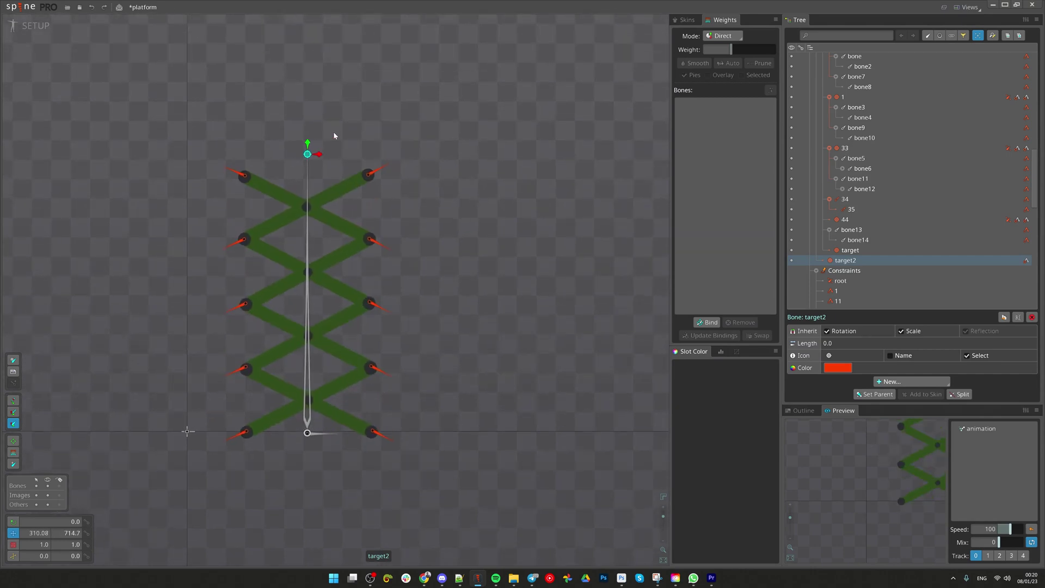
pyautogui.moveTo(357, 219); pyautogui.dragTo(344, 190)
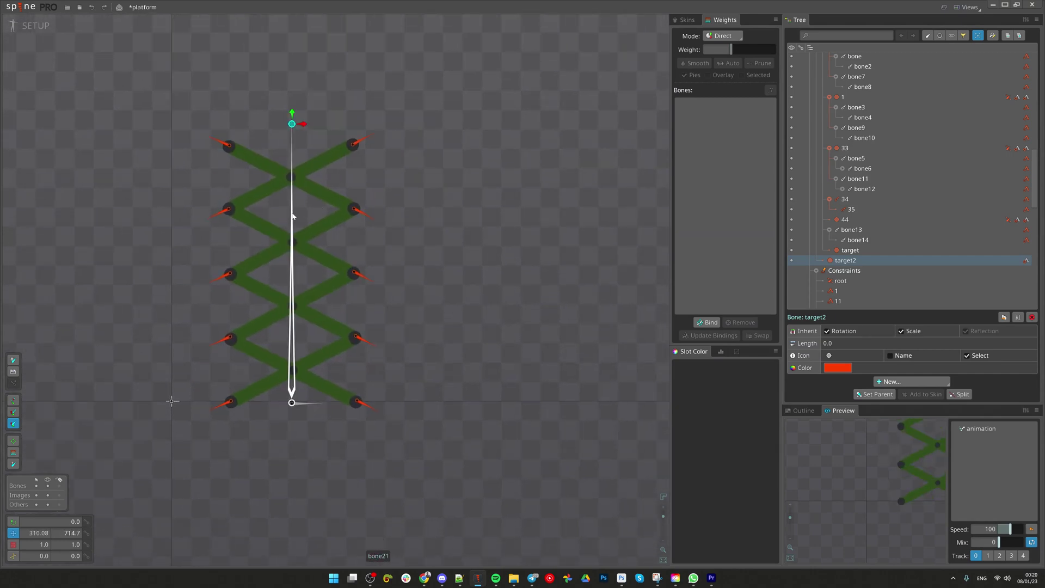
pyautogui.moveTo(191, 109); pyautogui.dragTo(253, 449)
pyautogui.click(295, 272)
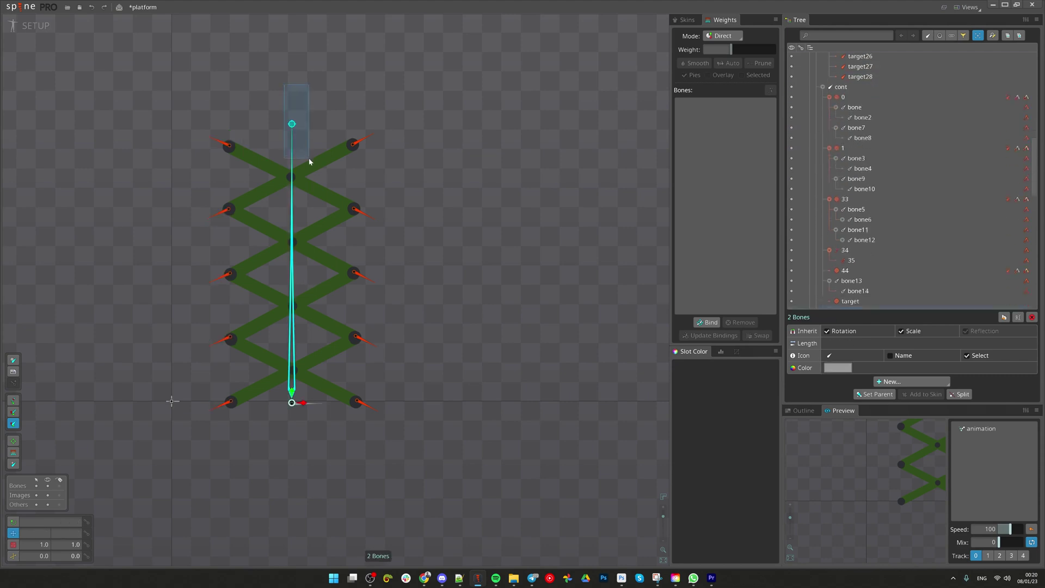
pyautogui.scroll(1, 280, 202)
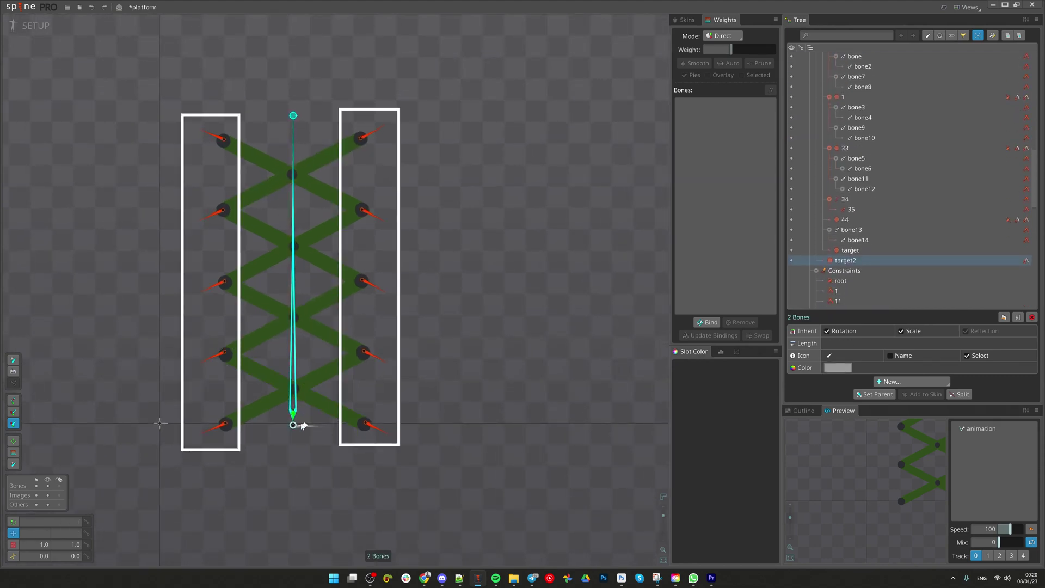
# Draw two vertical child bones of bone20 along the side joint columns, about 742 long on the left and 702 on the right.
pyautogui.moveTo(224, 426); pyautogui.dragTo(226, 110)
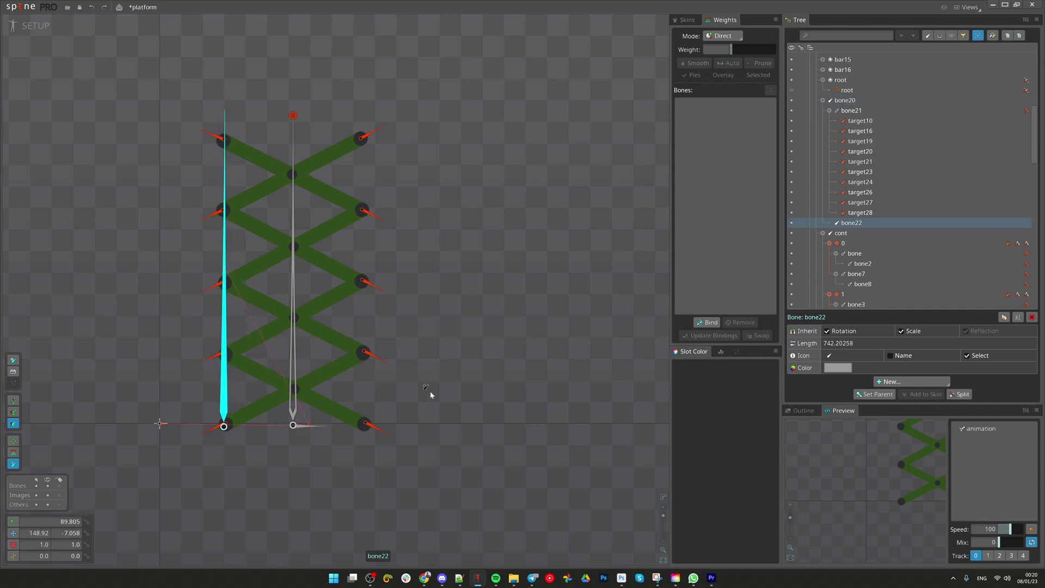
pyautogui.click(305, 429)
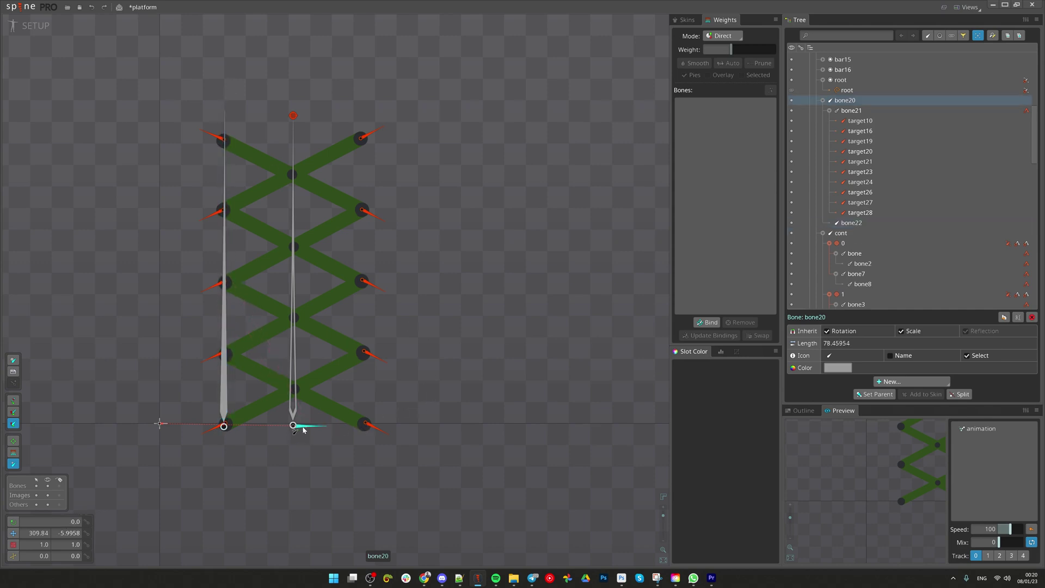
pyautogui.moveTo(366, 428); pyautogui.dragTo(363, 128)
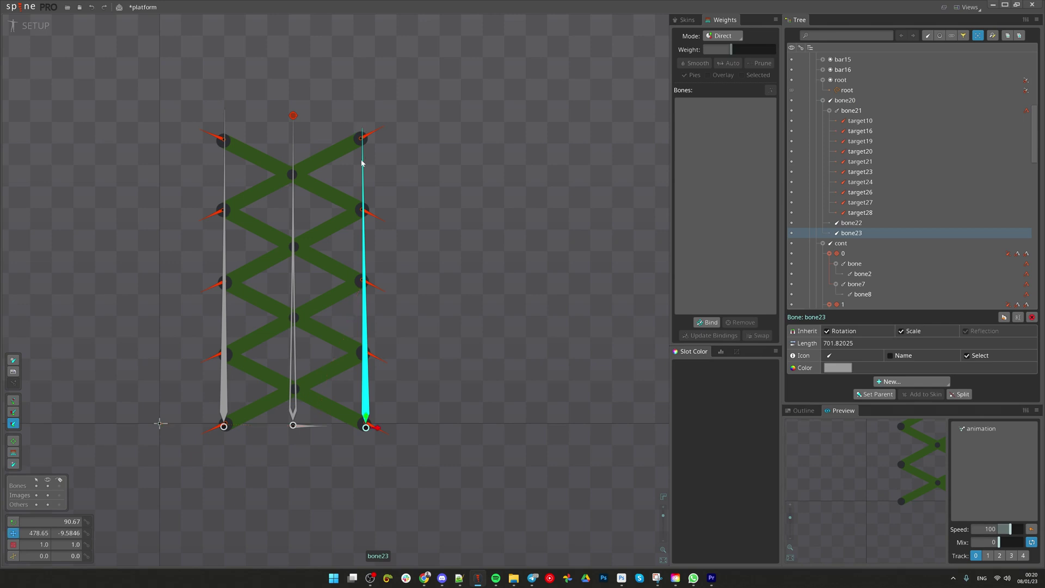
# Add an IK constraint named target3 to the right vertical bone bone23, with its target at the bone's tip.
pyautogui.click(896, 382)
pyautogui.click(898, 472)
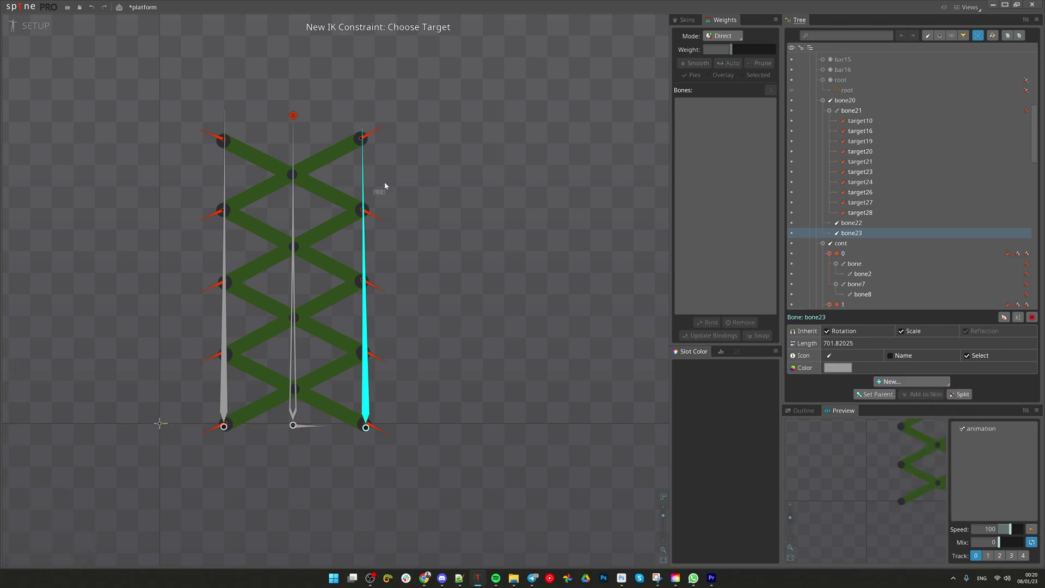
pyautogui.click(363, 162)
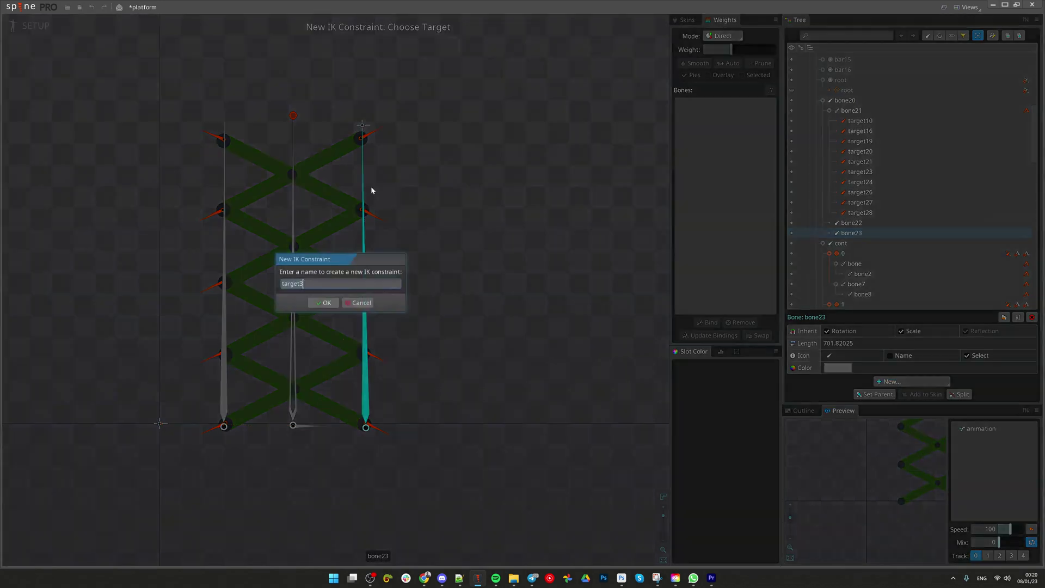
pyautogui.click(324, 303)
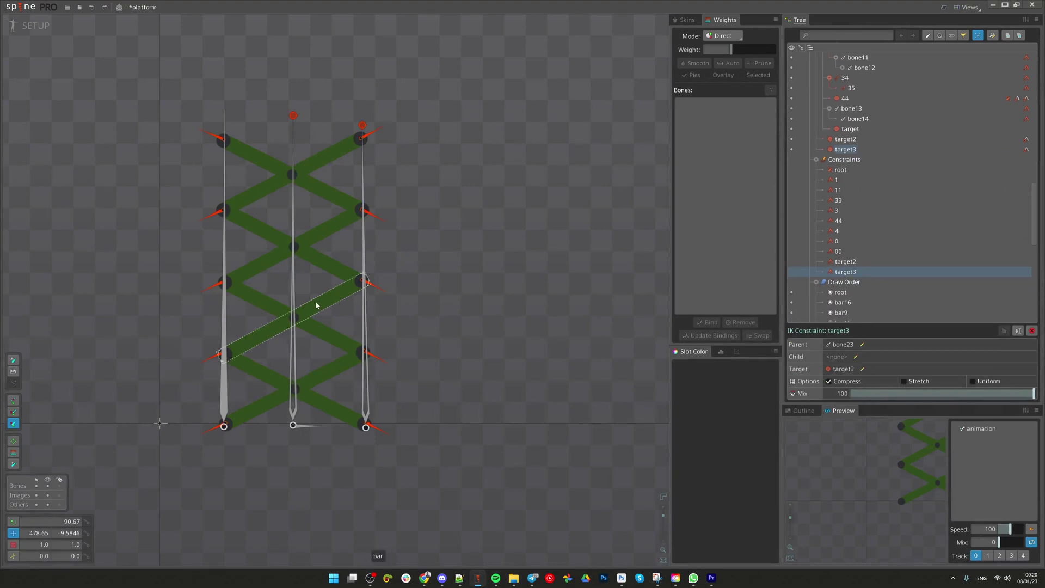
# Add a stretching IK constraint named target4 to the left vertical bone bone22, with its target at the bone's tip.
pyautogui.click(224, 324)
pyautogui.click(901, 383)
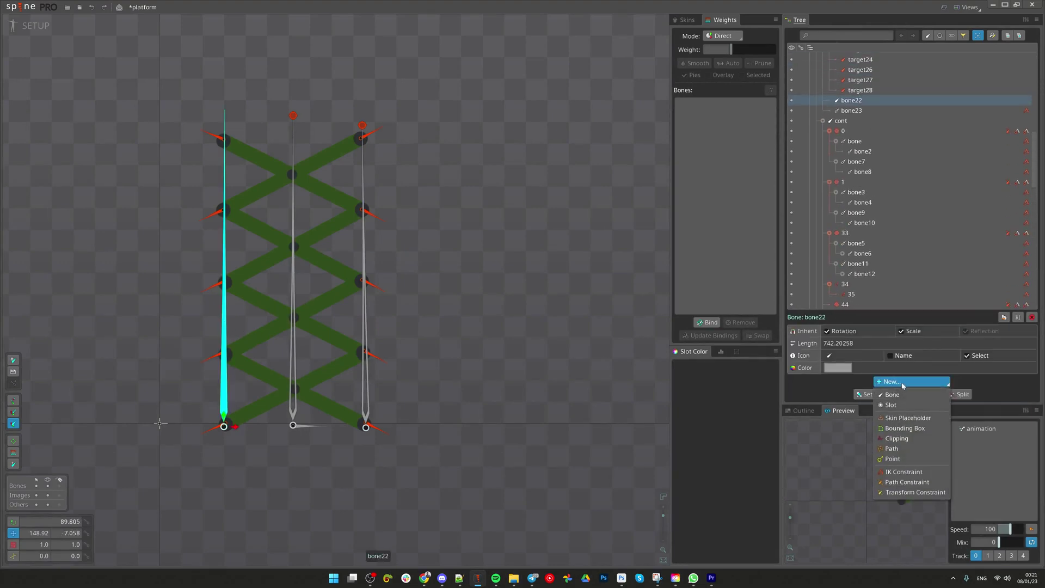
pyautogui.click(904, 472)
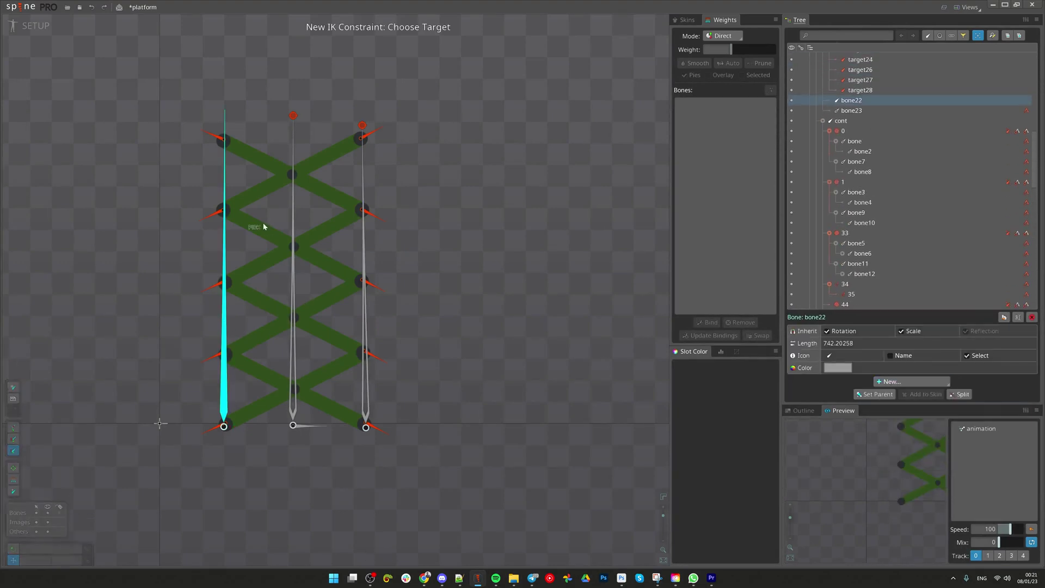
pyautogui.click(225, 161)
pyautogui.click(317, 303)
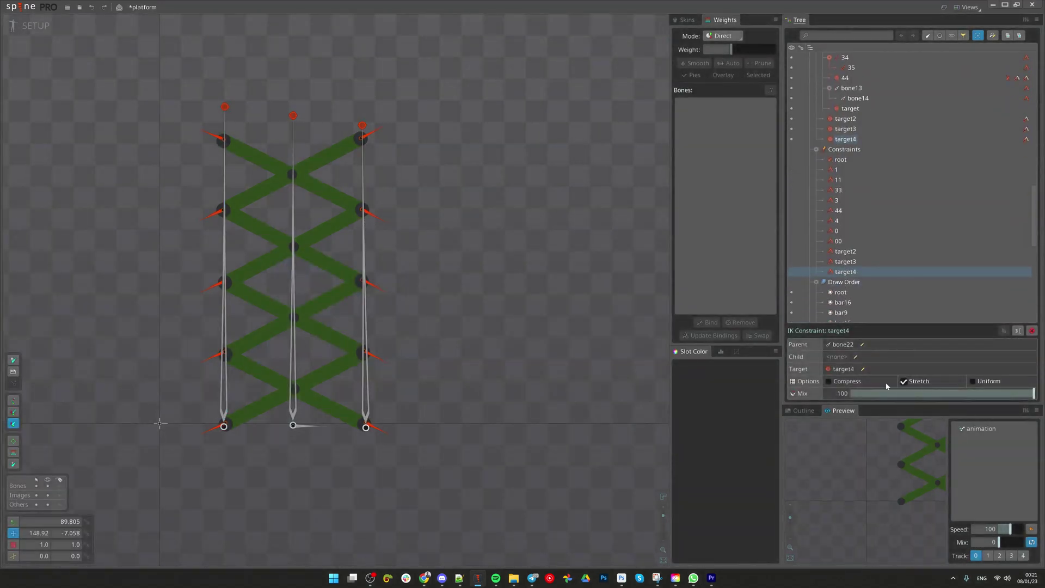
# Parent the five joint target bones of the left column to the left vertical bone bone22.
pyautogui.click(217, 281)
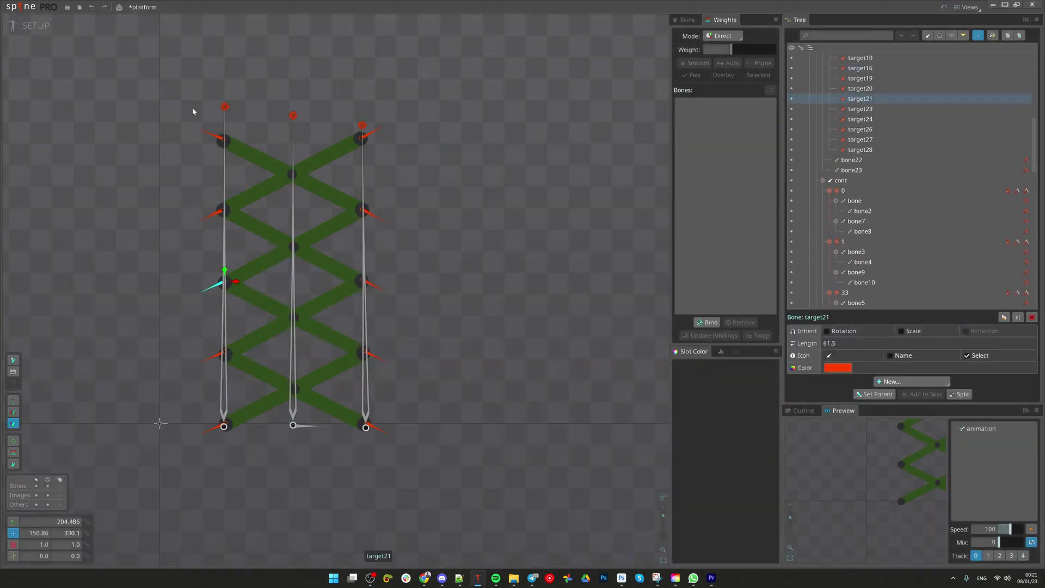
pyautogui.moveTo(192, 103); pyautogui.dragTo(210, 433)
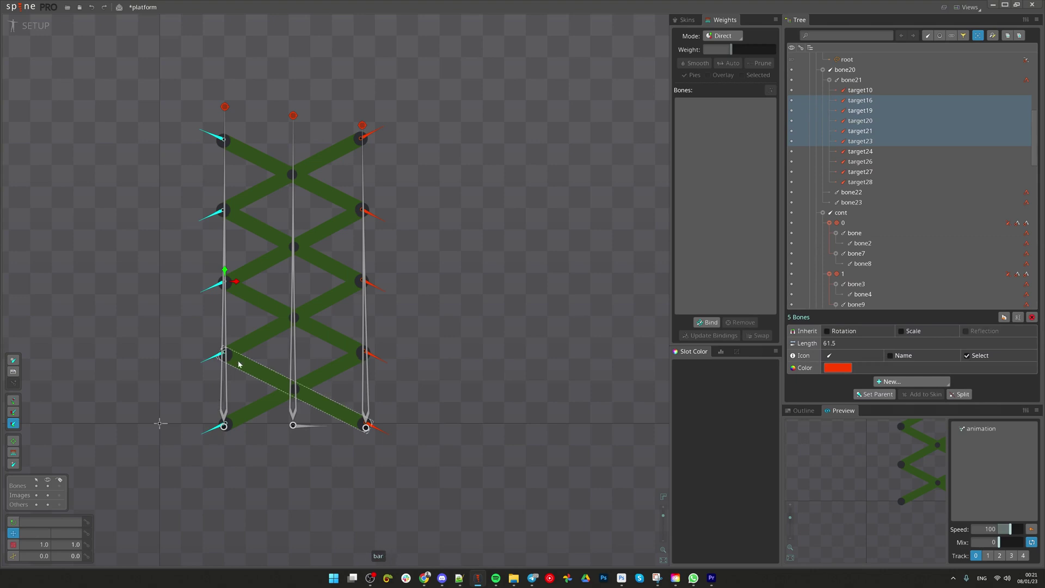
pyautogui.press('p')
pyautogui.click(223, 259)
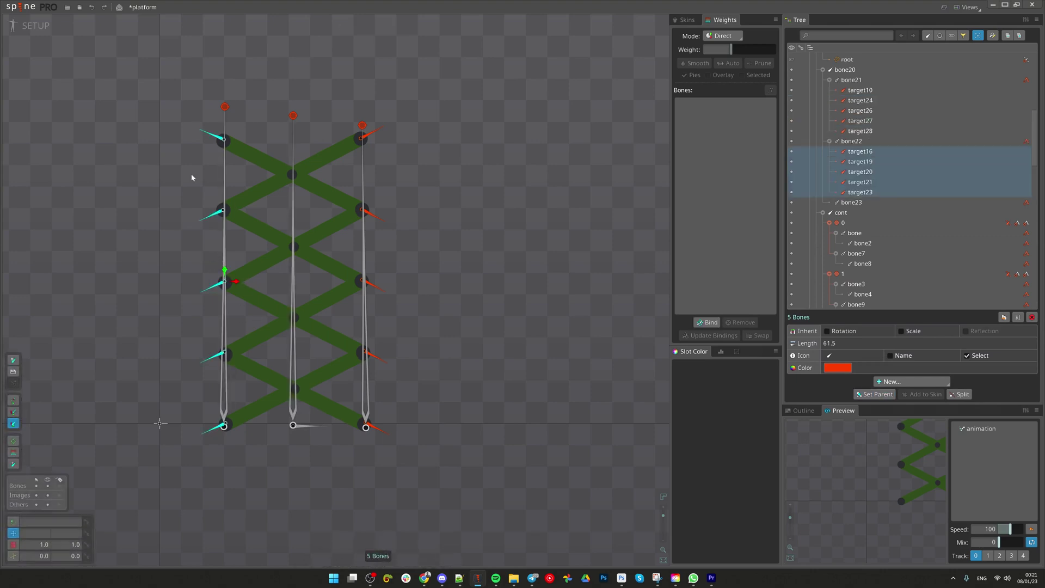
# Parent the five joint target bones of the right column to the right vertical bone bone23.
pyautogui.click(223, 184)
pyautogui.click(364, 136)
pyautogui.moveTo(429, 83); pyautogui.dragTo(380, 495)
pyautogui.press('p')
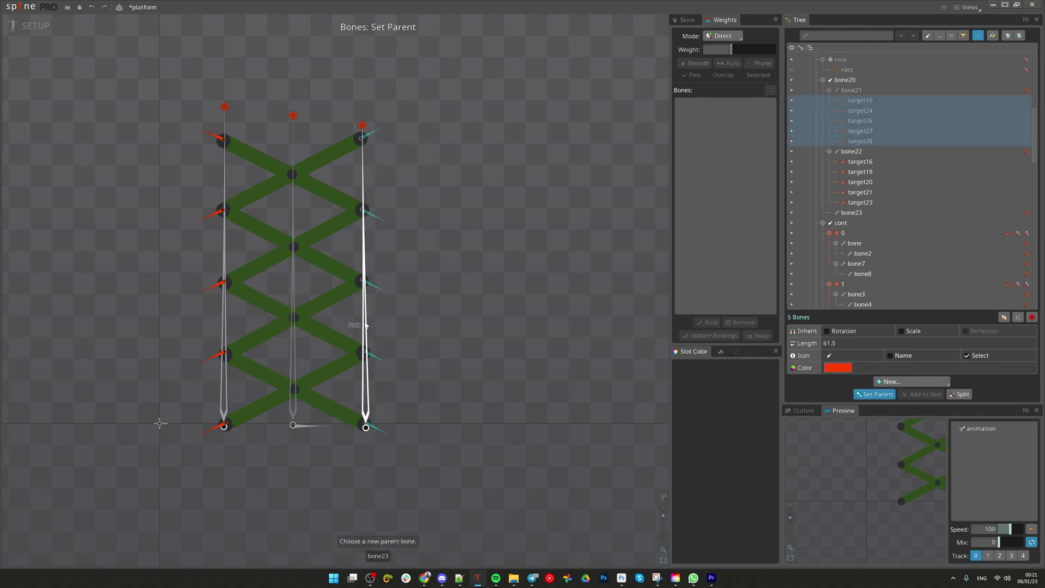
pyautogui.click(364, 376)
# Delete the central vertical bone bone21 and its IK target target2.
pyautogui.click(291, 287)
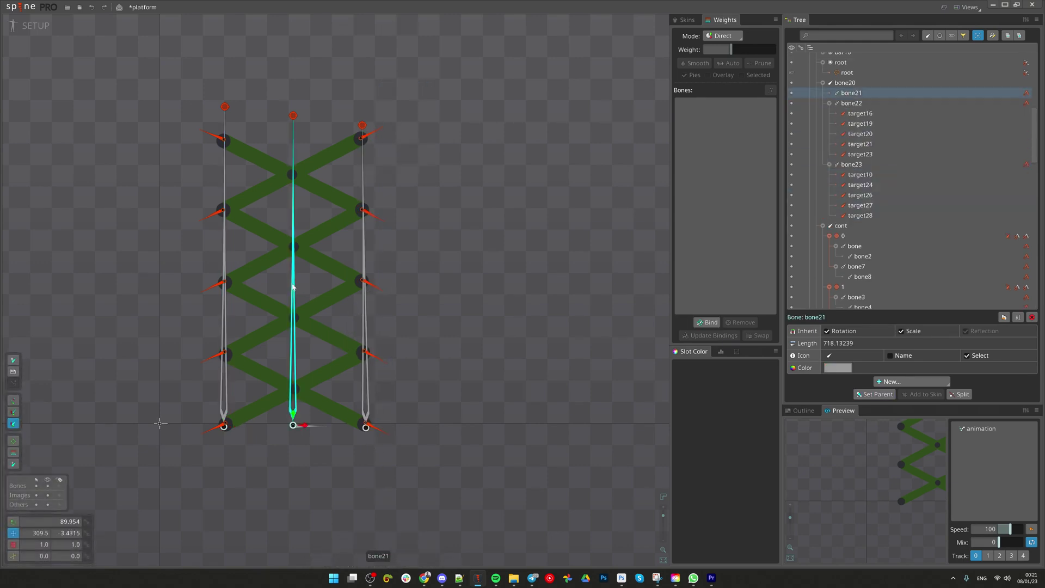
pyautogui.press('Delete')
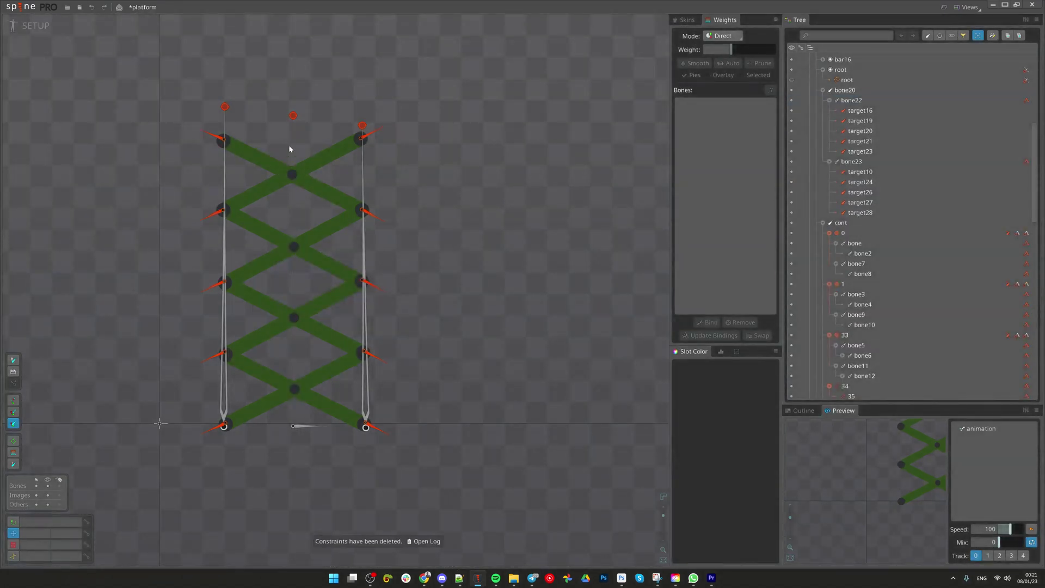
pyautogui.click(293, 115)
pyautogui.press('Delete')
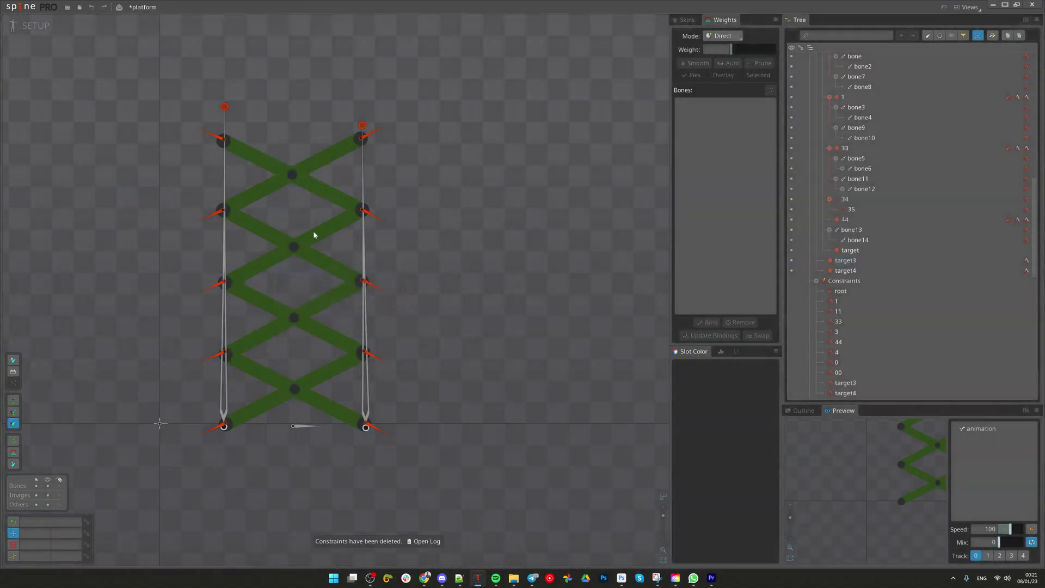
# Test the lift by moving target3 and target4 together, and undo the move.
pyautogui.click(225, 108)
pyautogui.keyDown('ctrl'); pyautogui.click(362, 125); pyautogui.keyUp('ctrl')
pyautogui.moveTo(436, 192); pyautogui.dragTo(514, 319)
pyautogui.hotkey('ctrl', 'z')
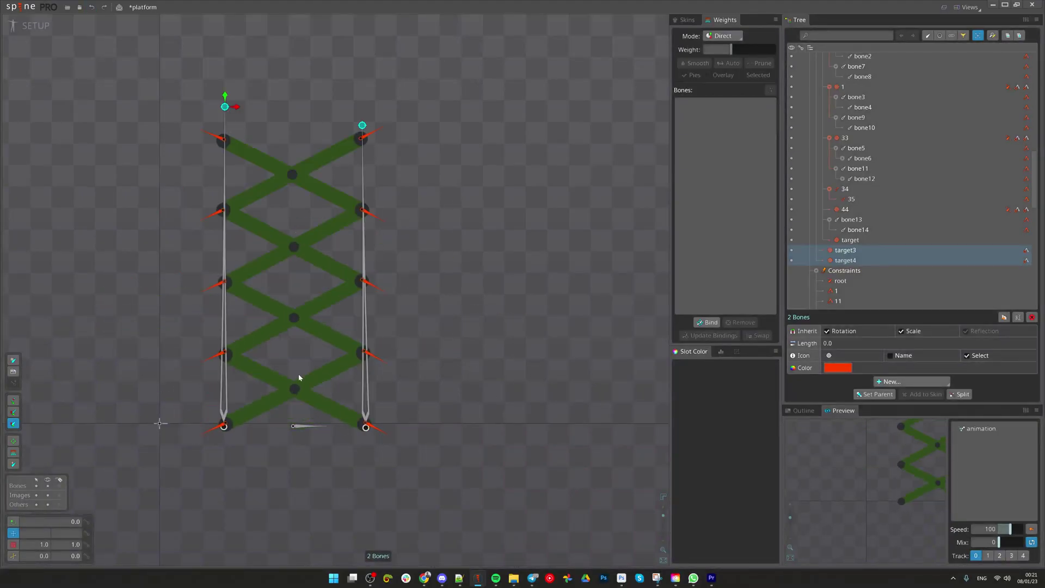
# Move target3 and target4 together down and to the left to compress and lean the lift, and undo the move.
pyautogui.scroll(3, 241, 388)
pyautogui.scroll(-1, 317, 197)
pyautogui.moveTo(317, 197); pyautogui.dragTo(414, 333)
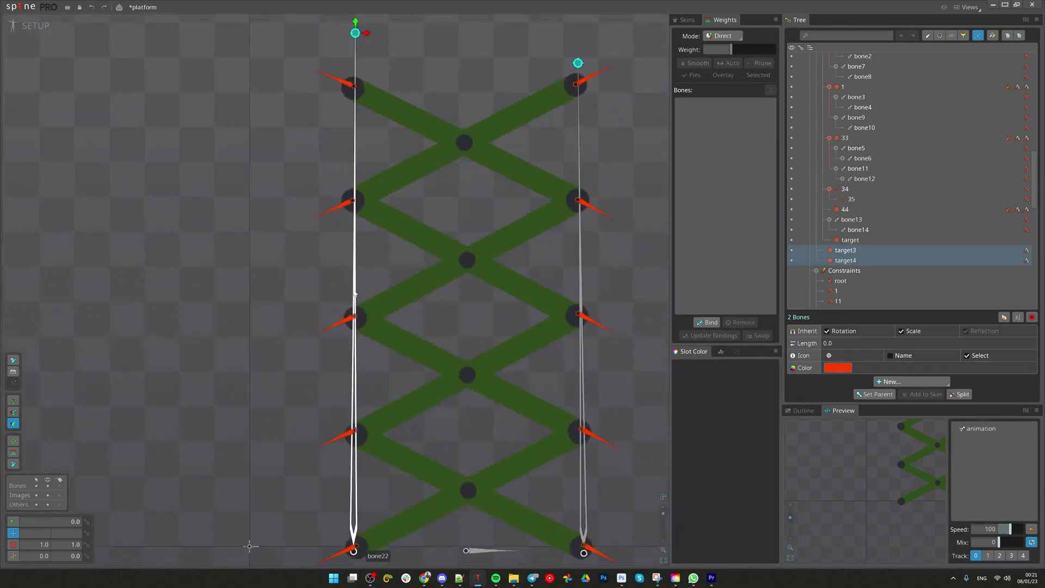
pyautogui.moveTo(228, 78); pyautogui.dragTo(175, 344)
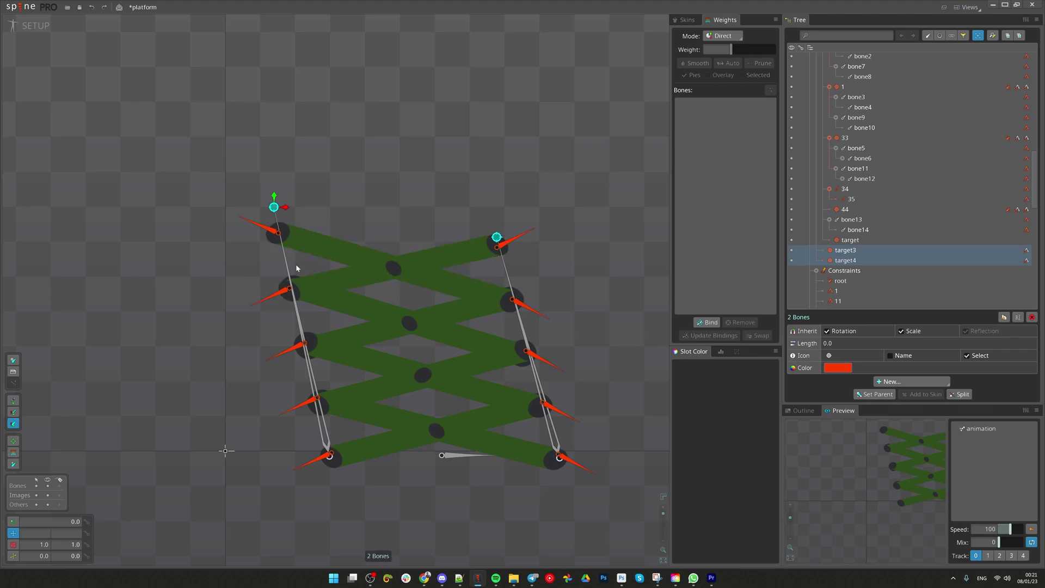
pyautogui.scroll(2, 321, 297)
pyautogui.scroll(-7, 306, 325)
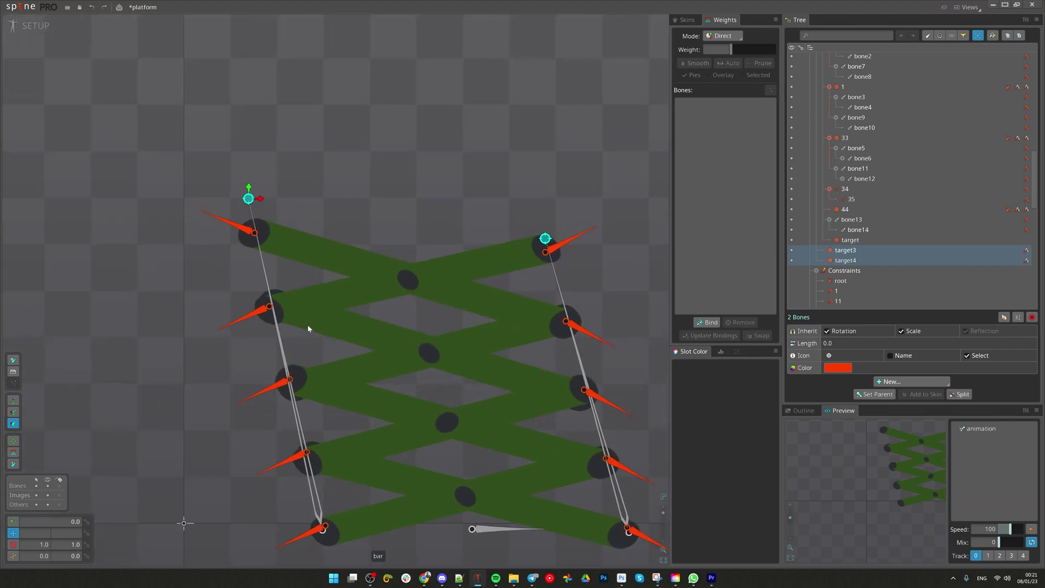
pyautogui.hotkey('ctrl', 'z')
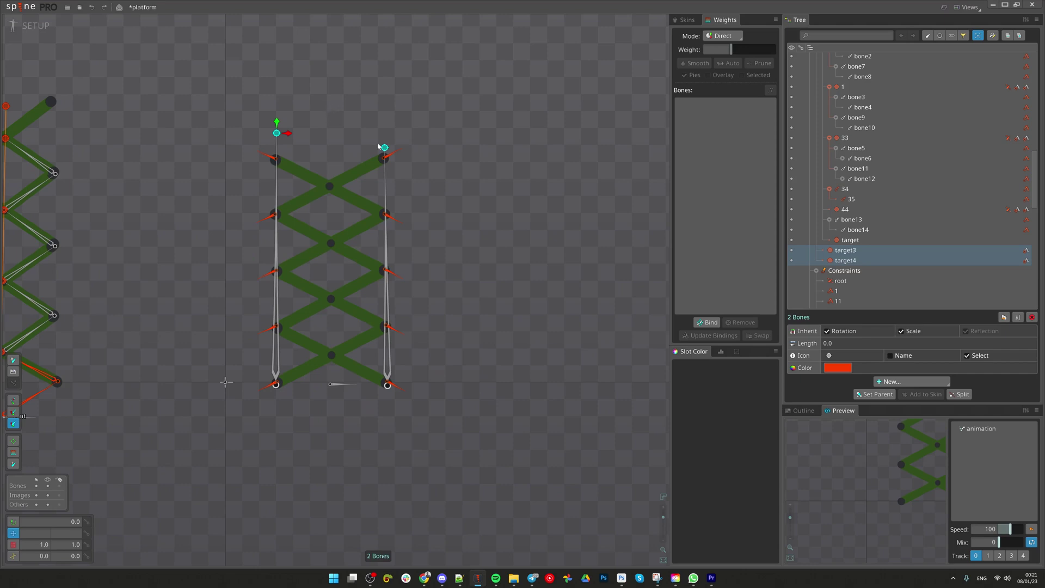
# Lower target3 and target4 straight down to test the lift's compression, and undo the moves.
pyautogui.moveTo(395, 180); pyautogui.dragTo(357, 186)
pyautogui.scroll(1, 335, 286)
pyautogui.moveTo(335, 286); pyautogui.dragTo(330, 330)
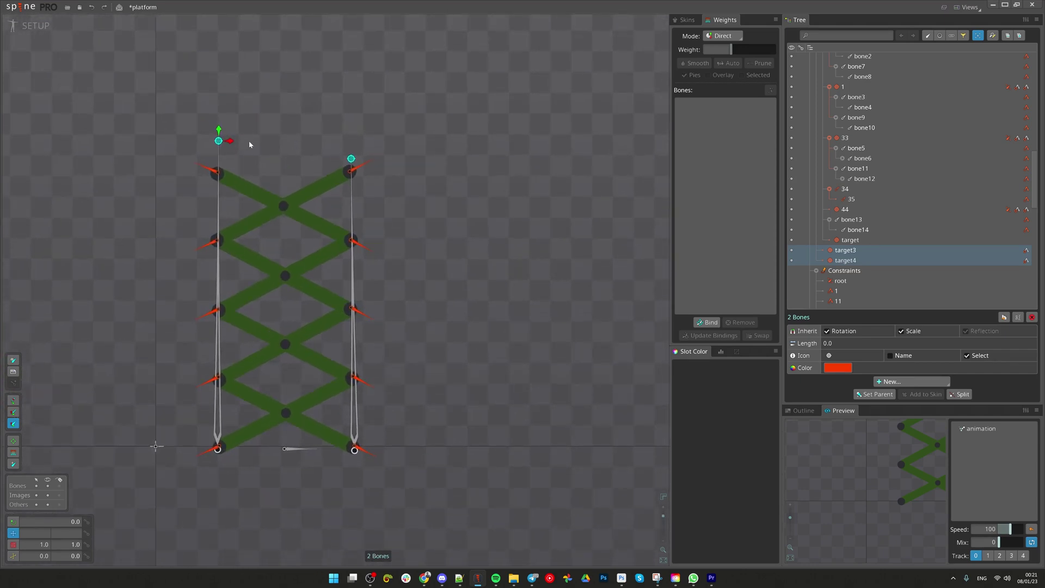
pyautogui.moveTo(218, 130); pyautogui.dragTo(227, 326)
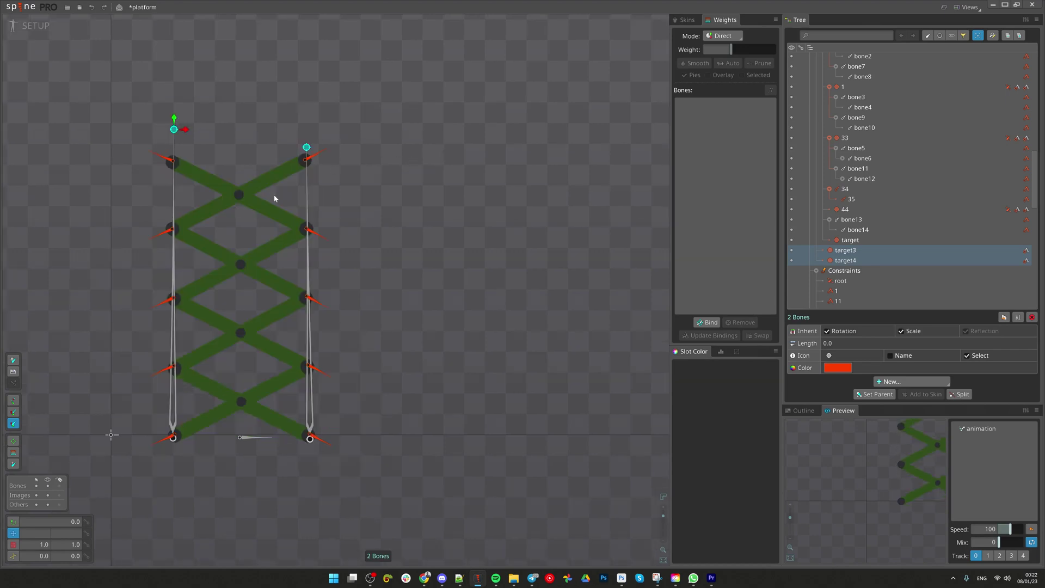
pyautogui.moveTo(324, 242); pyautogui.dragTo(389, 248)
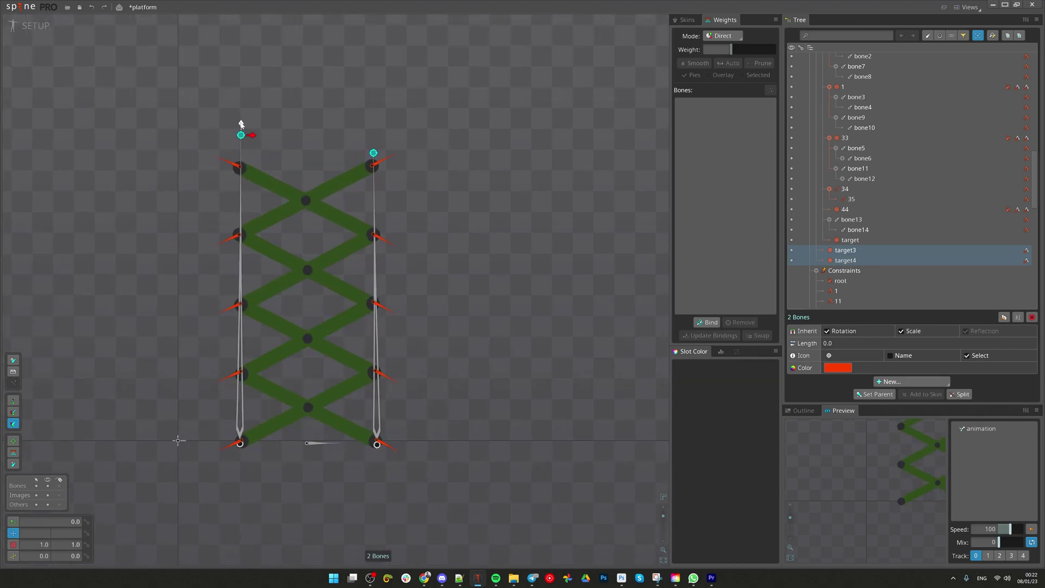
pyautogui.moveTo(241, 124); pyautogui.dragTo(255, 433)
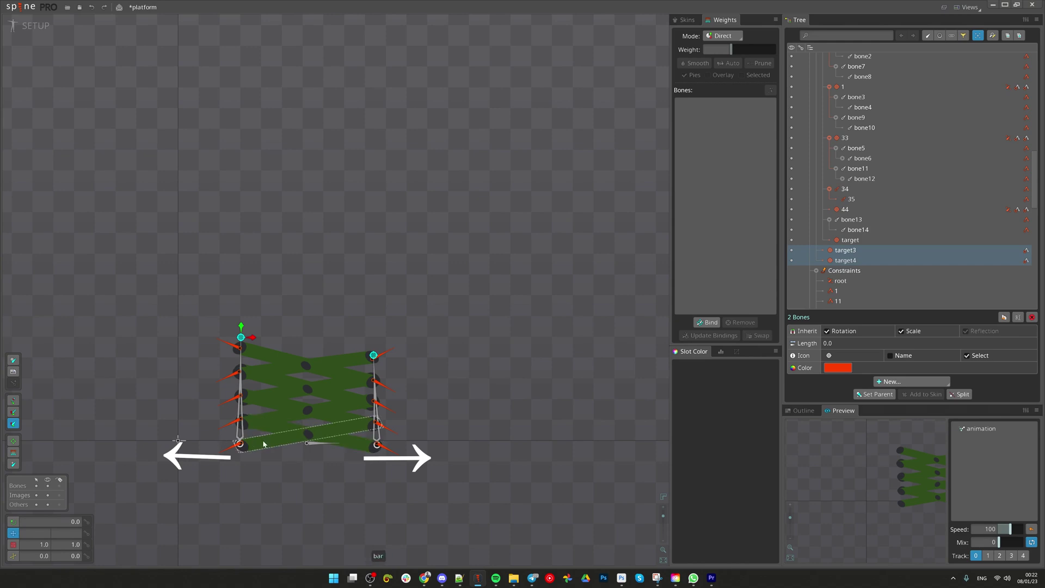
pyautogui.hotkey('ctrl', 'z')
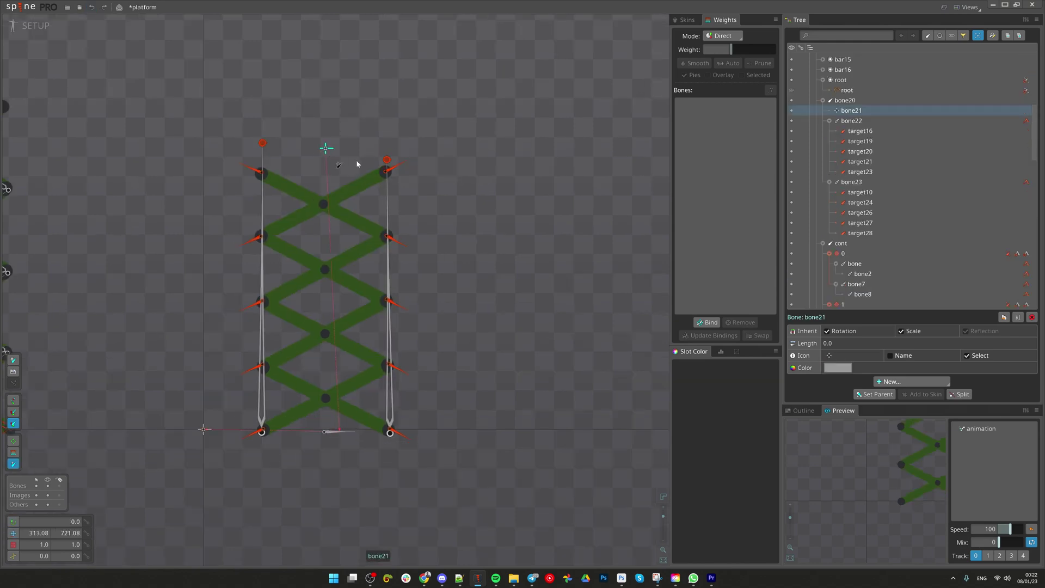
# Parent the IK targets target3 and target4 to the new bone21 between them at the top of the lift.
pyautogui.click(387, 162)
pyautogui.keyDown('ctrl'); pyautogui.click(262, 143); pyautogui.keyUp('ctrl')
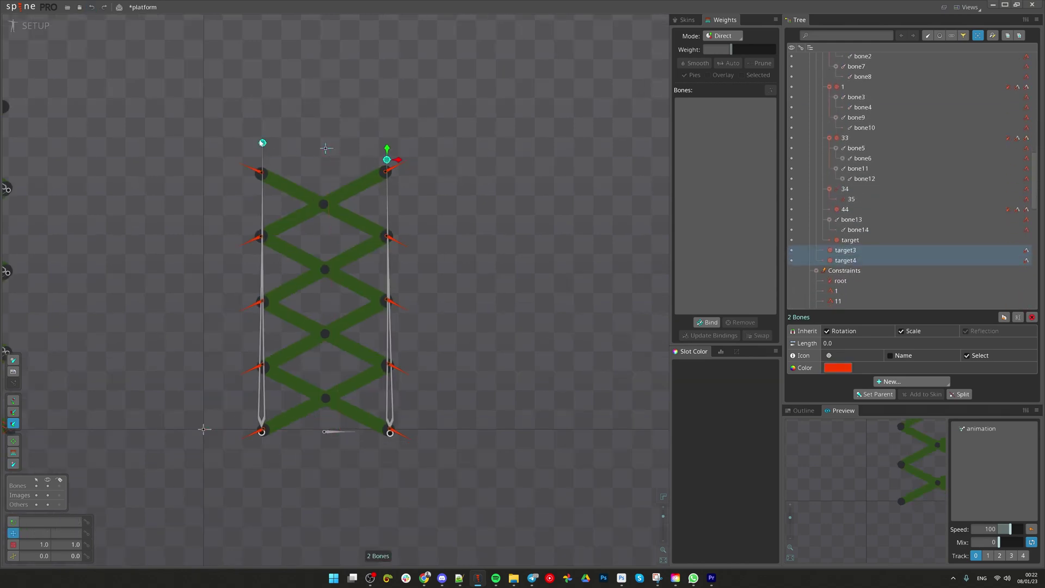
pyautogui.press('p')
pyautogui.click(326, 148)
pyautogui.click(326, 148)
# Test the lift by lowering bone21 to about 319, 275 and shifting the base bone bone20 sideways, and undo the moves.
pyautogui.moveTo(364, 117); pyautogui.dragTo(397, 142)
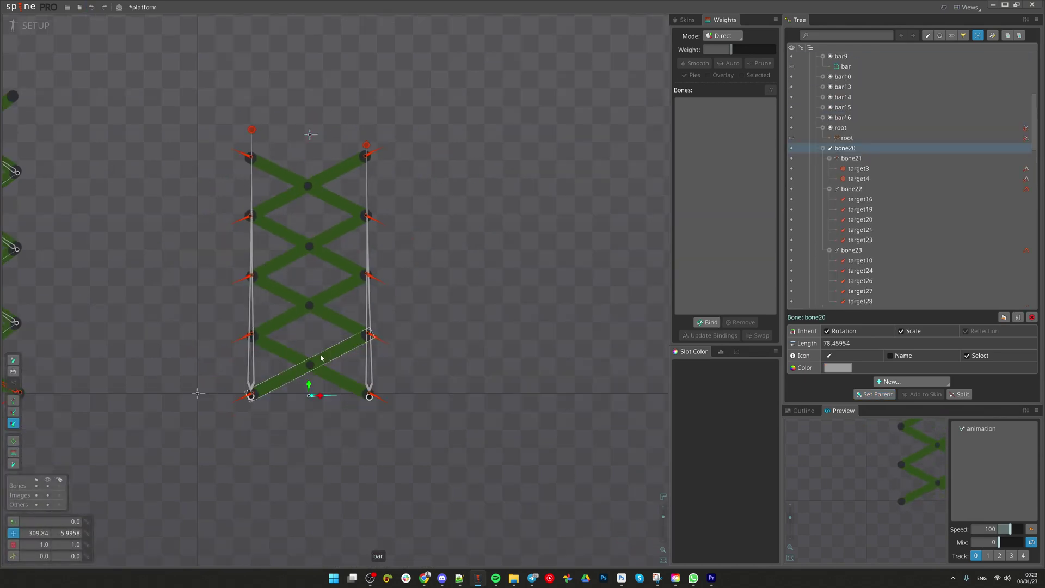
pyautogui.moveTo(322, 357); pyautogui.dragTo(326, 394)
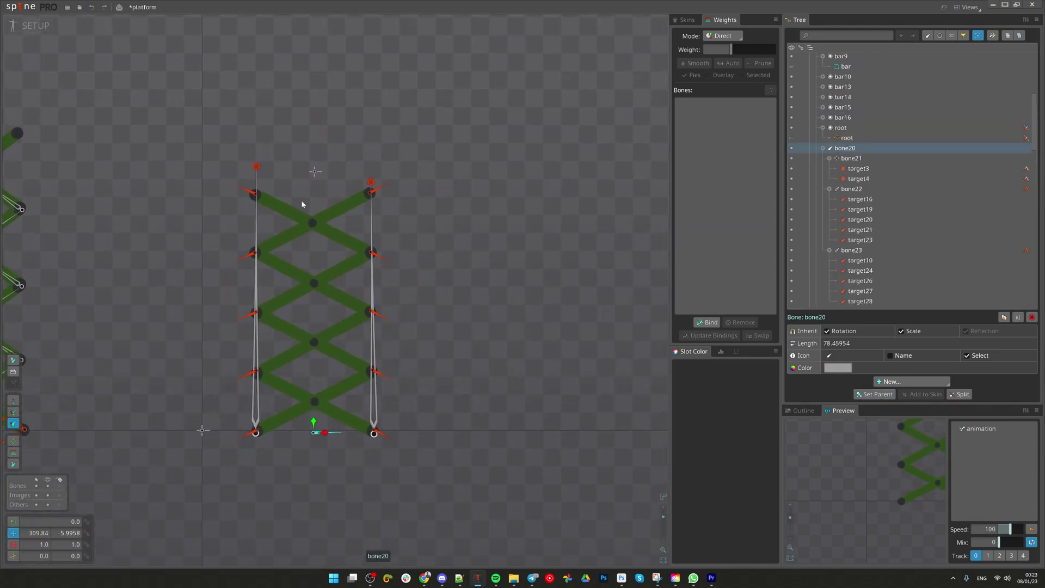
pyautogui.click(315, 172)
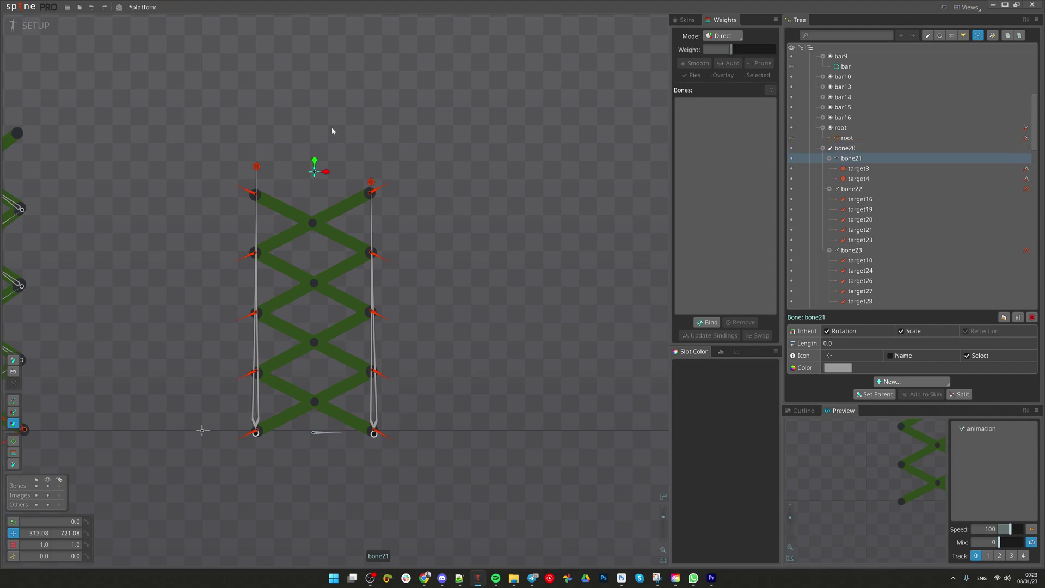
pyautogui.moveTo(331, 128); pyautogui.dragTo(334, 287)
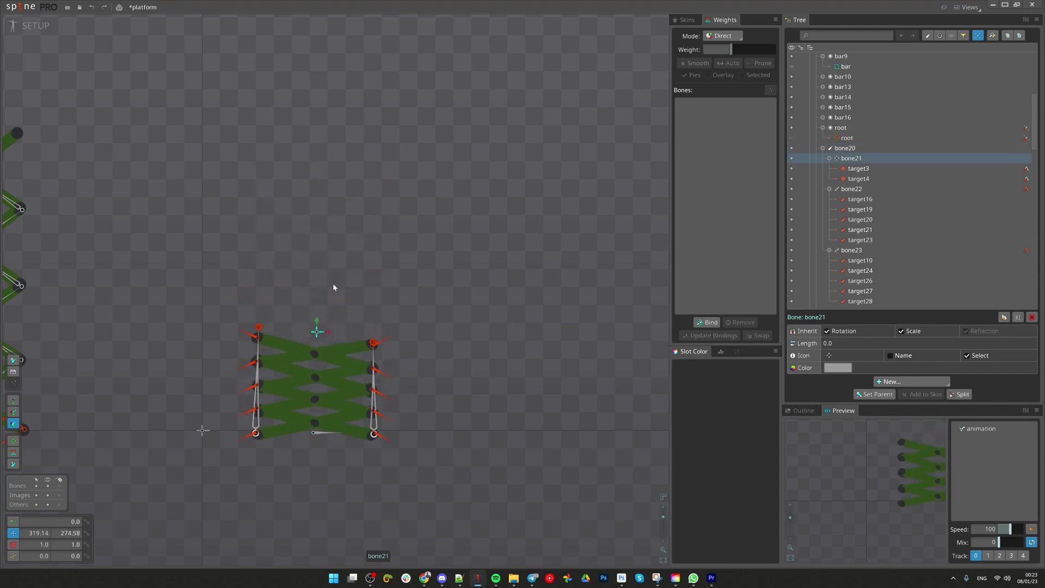
pyautogui.click(373, 408)
pyautogui.scroll(3, 381, 406)
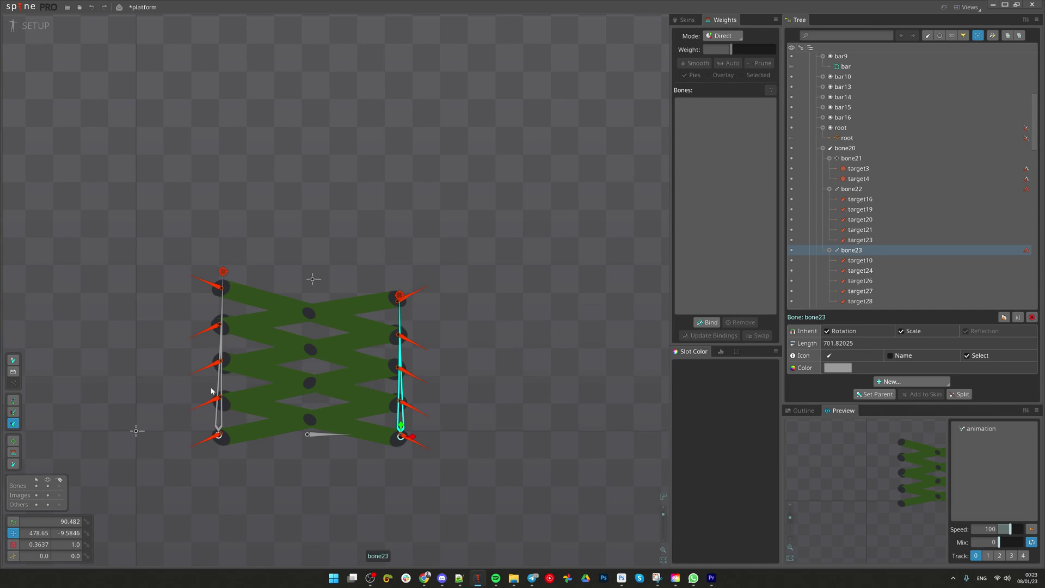
pyautogui.click(313, 435)
pyautogui.moveTo(320, 435); pyautogui.dragTo(331, 436)
pyautogui.hotkey('ctrl', 'z')
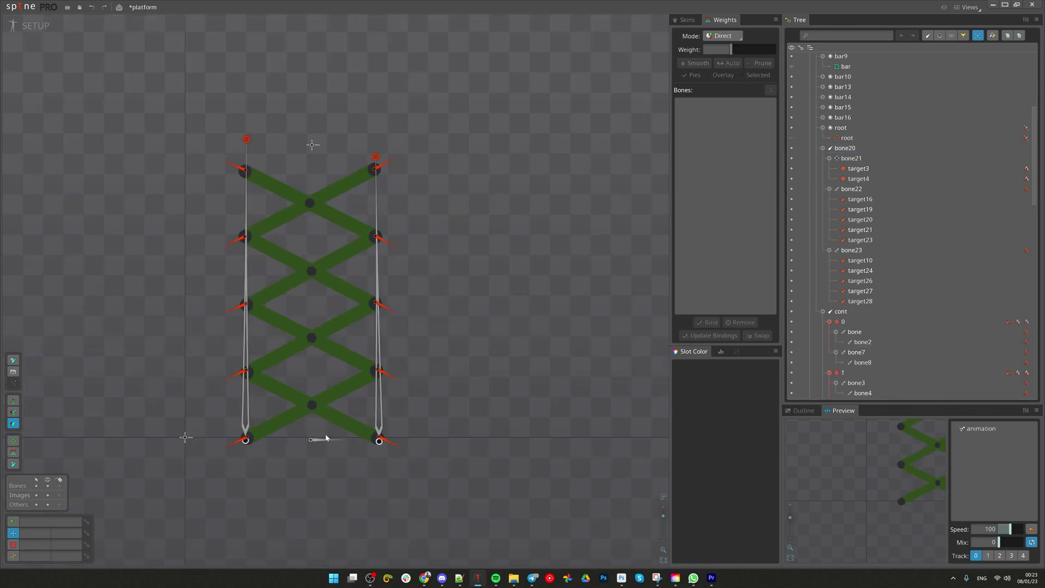
pyautogui.click(323, 441)
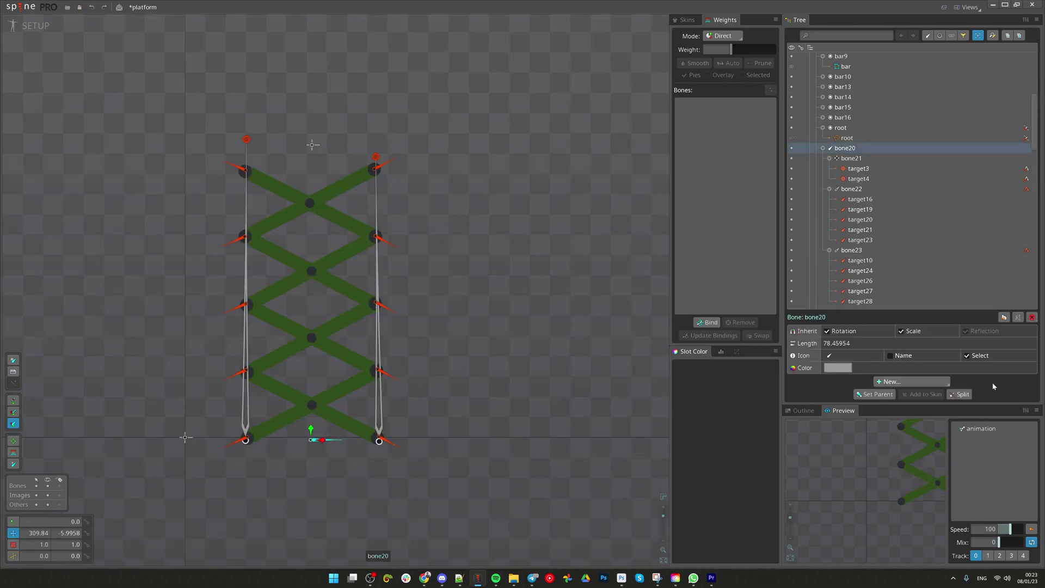
pyautogui.click(911, 382)
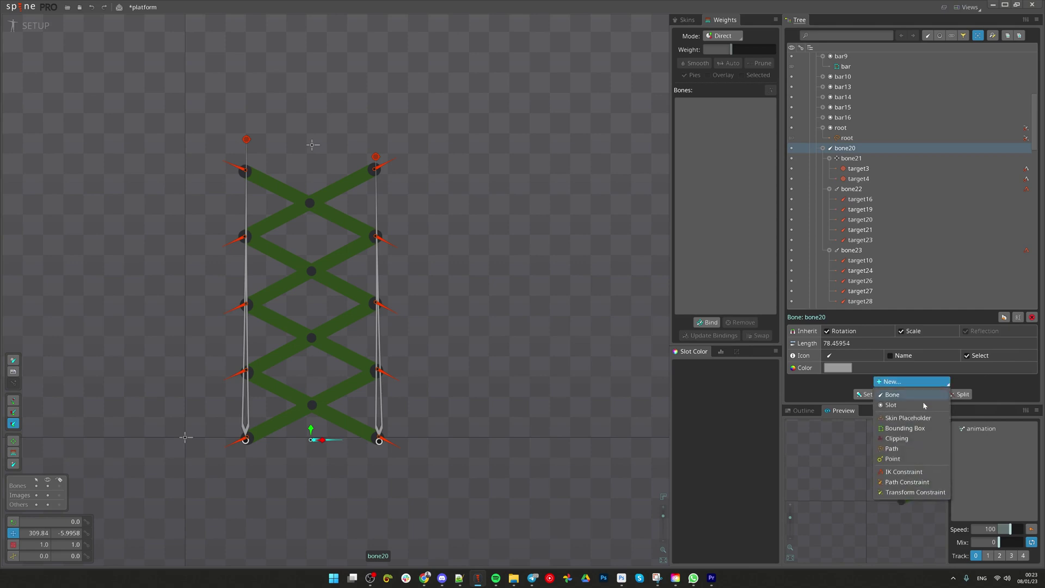
pyautogui.click(900, 493)
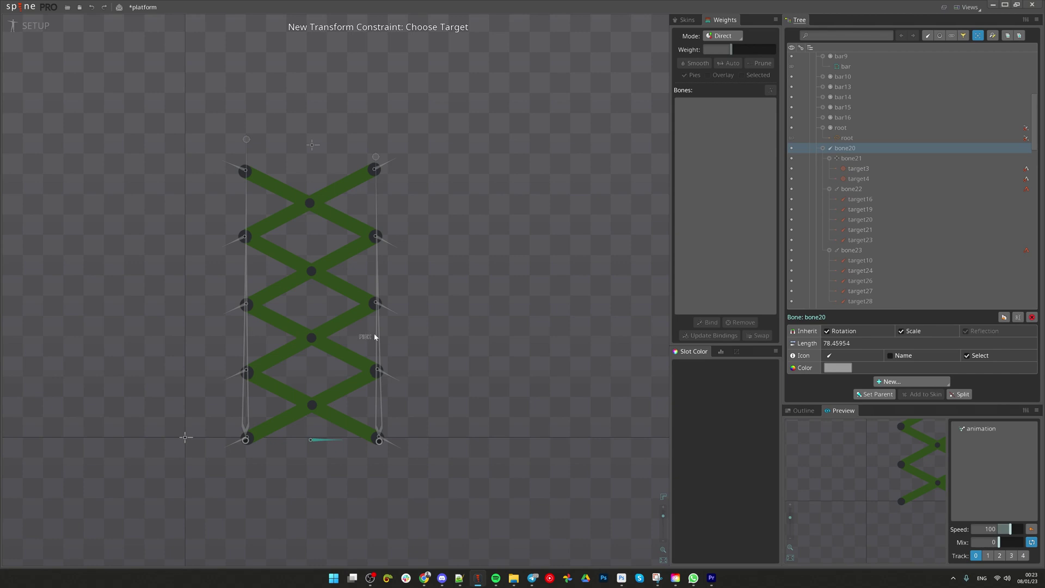
pyautogui.moveTo(327, 269); pyautogui.dragTo(300, 289)
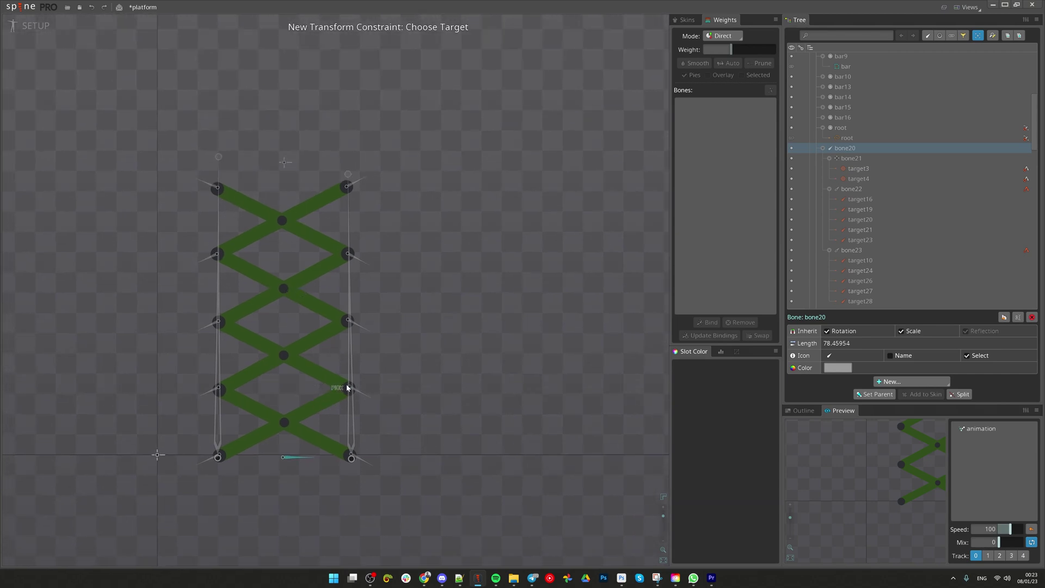
pyautogui.scroll(1, 314, 409)
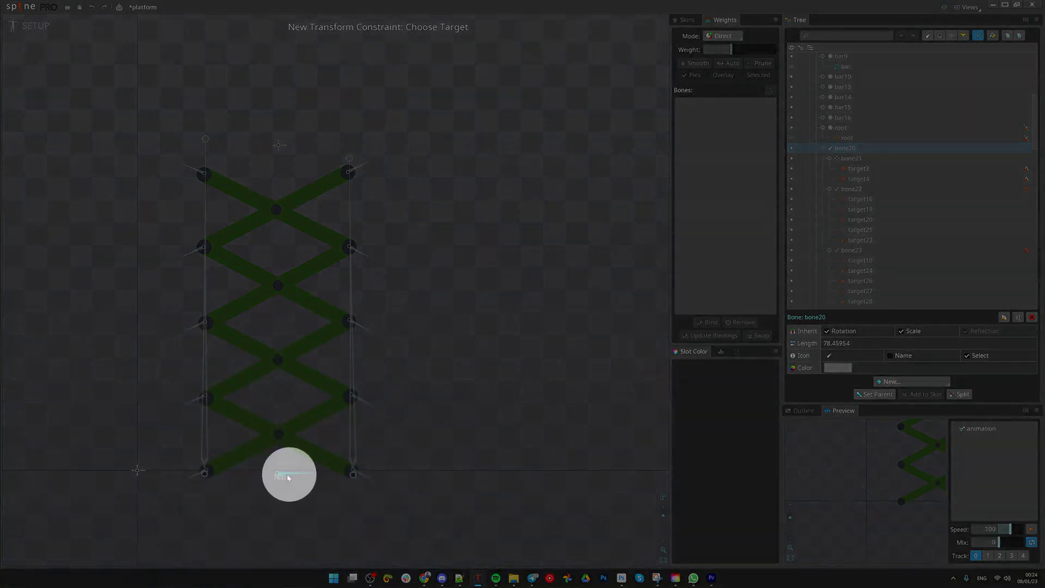
pyautogui.moveTo(415, 246); pyautogui.dragTo(384, 210)
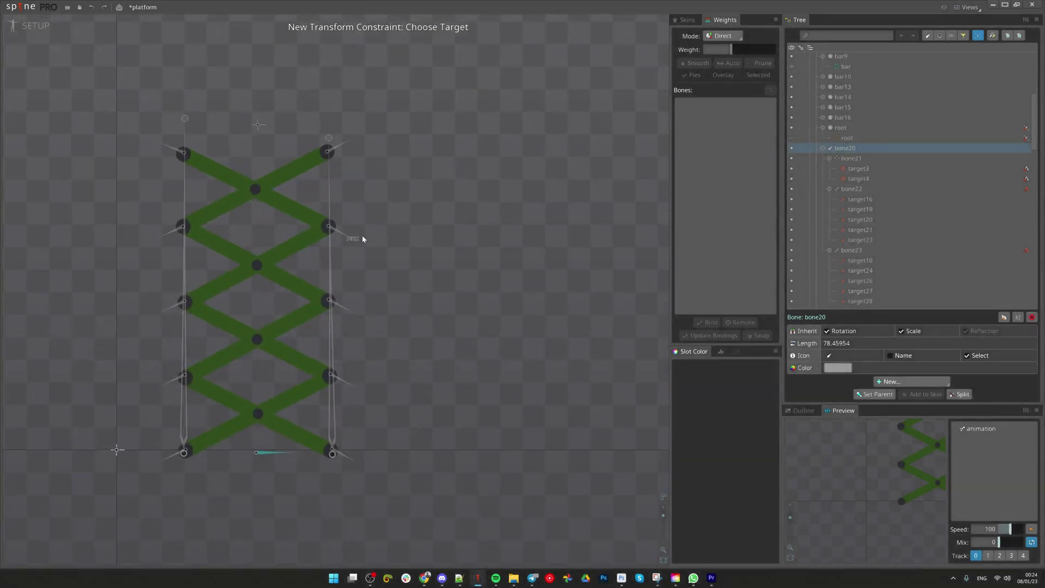
pyautogui.click(365, 297)
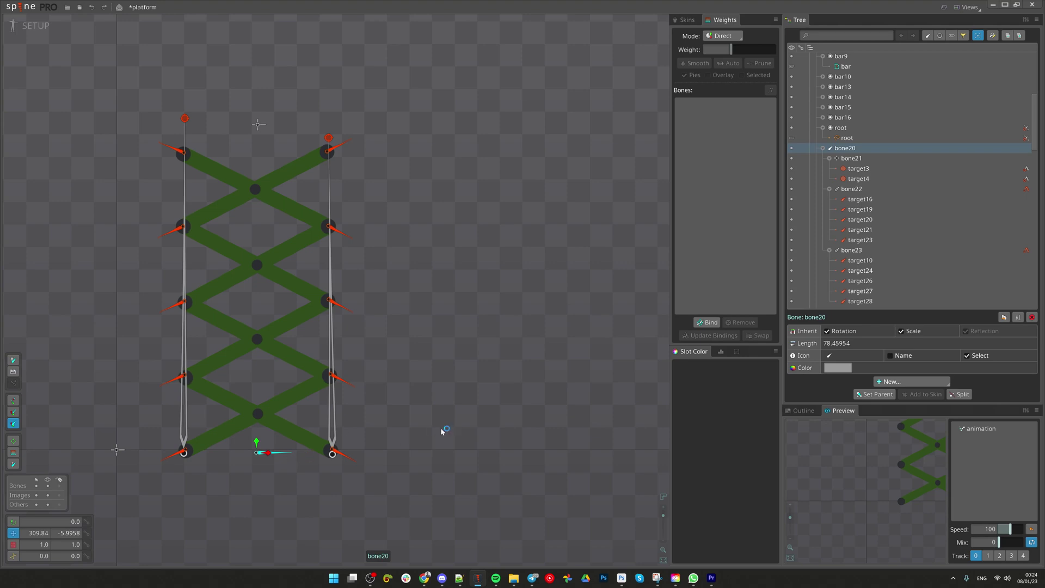
# Add a vertical bone about 243 long under root, standing on the ground line to the right of the lift.
pyautogui.moveTo(435, 432); pyautogui.dragTo(425, 435)
pyautogui.scroll(4, 872, 166)
pyautogui.click(844, 69)
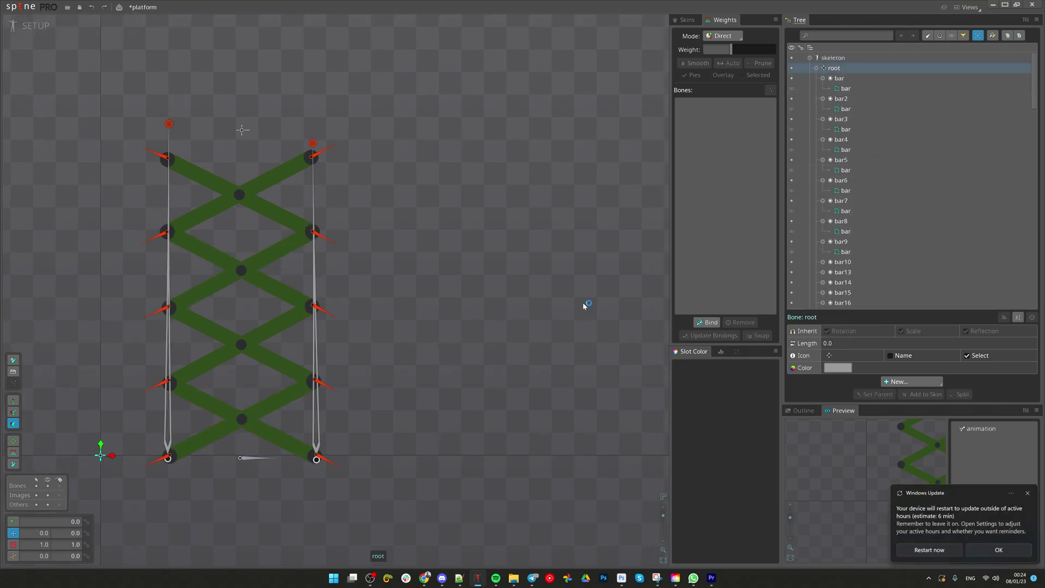
pyautogui.click(1001, 551)
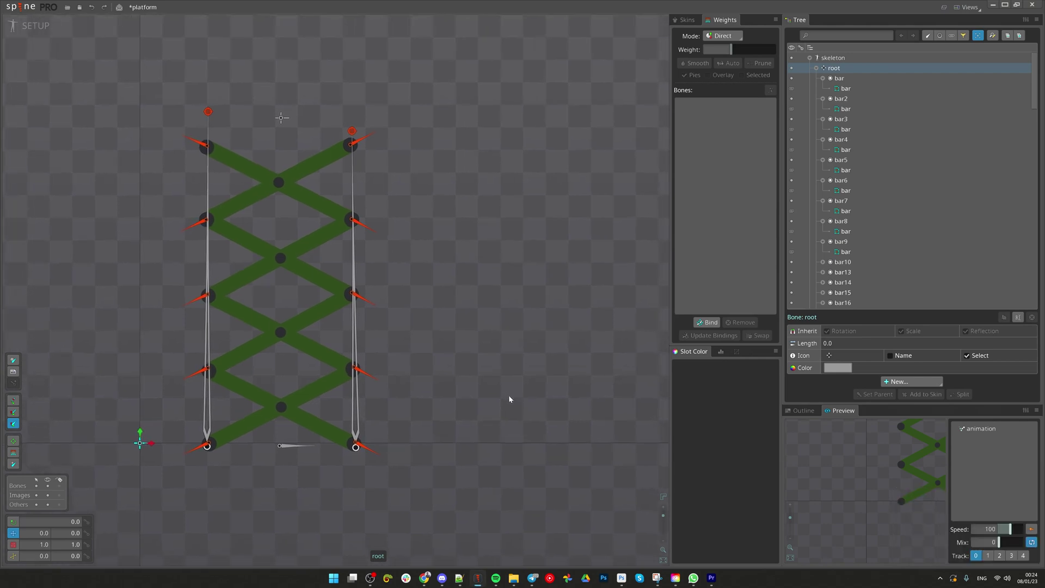
pyautogui.moveTo(432, 443); pyautogui.dragTo(432, 333)
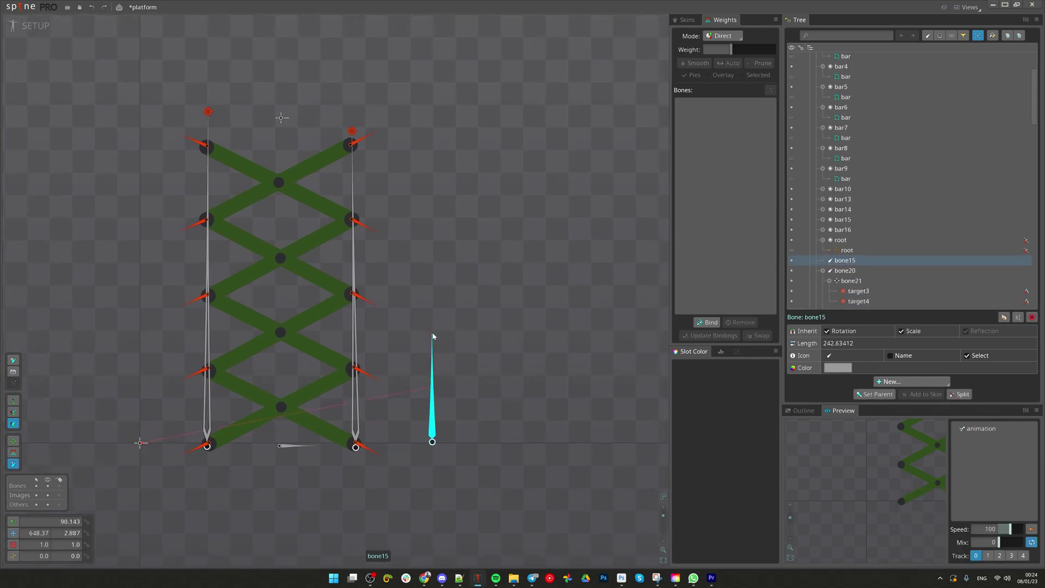
# Add a transform constraint to the new vertical bone15 with the lift's right side bone bone23 as its target.
pyautogui.click(356, 338)
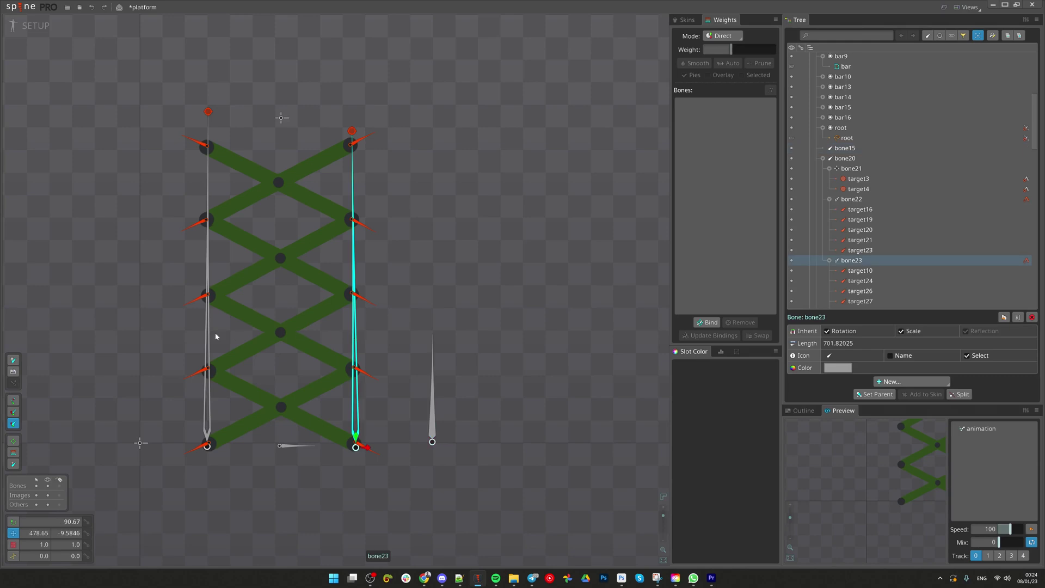
pyautogui.click(432, 373)
pyautogui.click(918, 381)
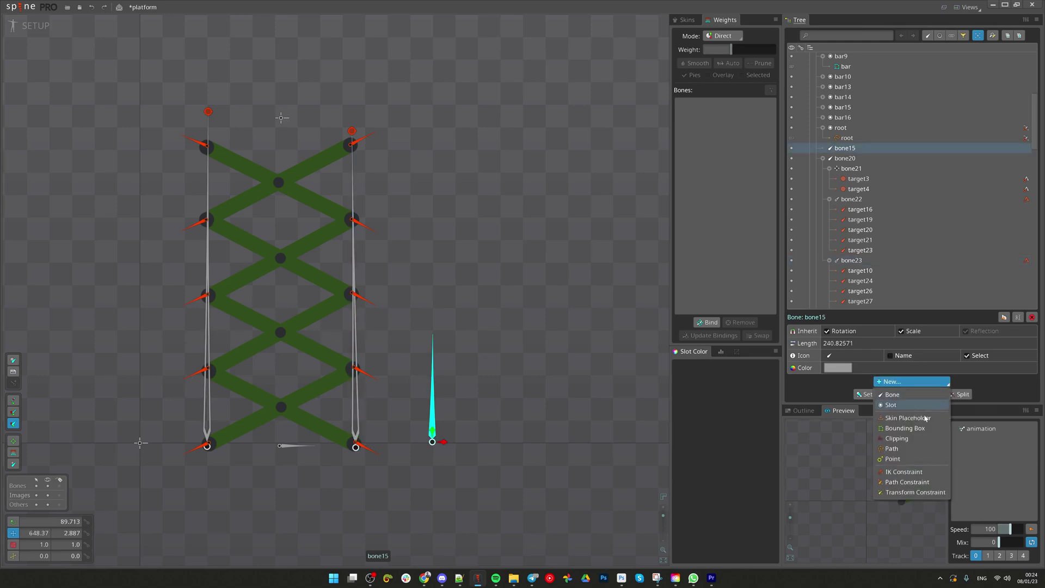
pyautogui.click(906, 492)
pyautogui.click(354, 361)
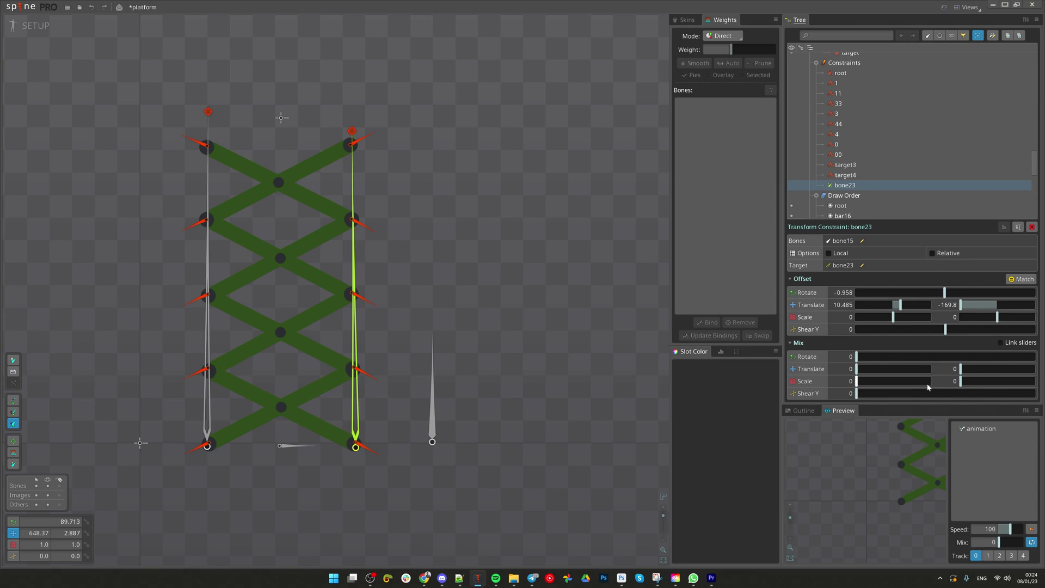
# Test the lift by lowering bone21 straight down about halfway, and undo the move.
pyautogui.moveTo(281, 119); pyautogui.dragTo(286, 329)
pyautogui.hotkey('ctrl', 'z')
pyautogui.hotkey('ctrl', 'z')
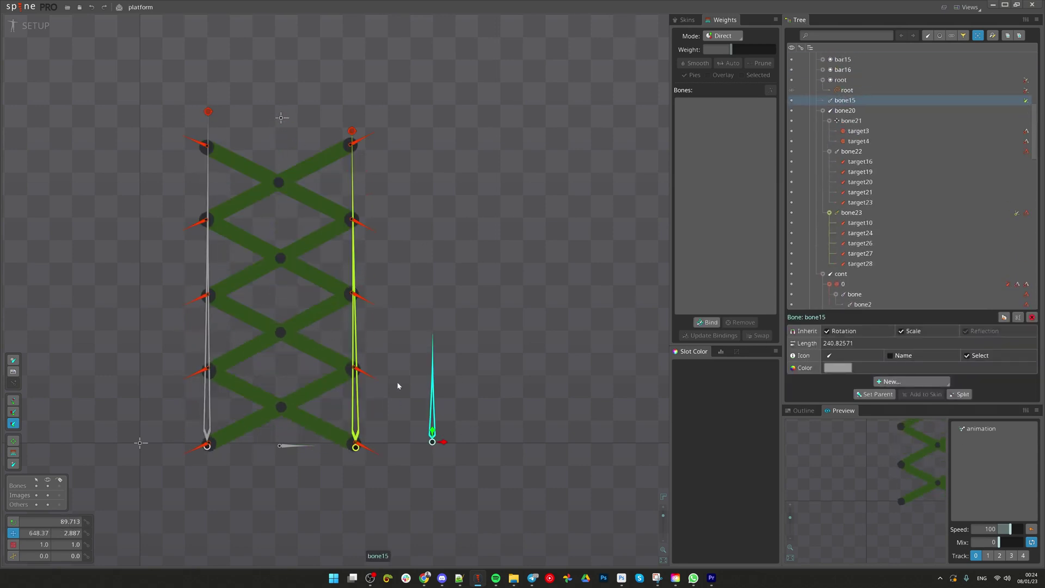
# Add a transform constraint named bone15 to the base bone bone20 with bone15 as its target.
pyautogui.click(287, 448)
pyautogui.click(923, 383)
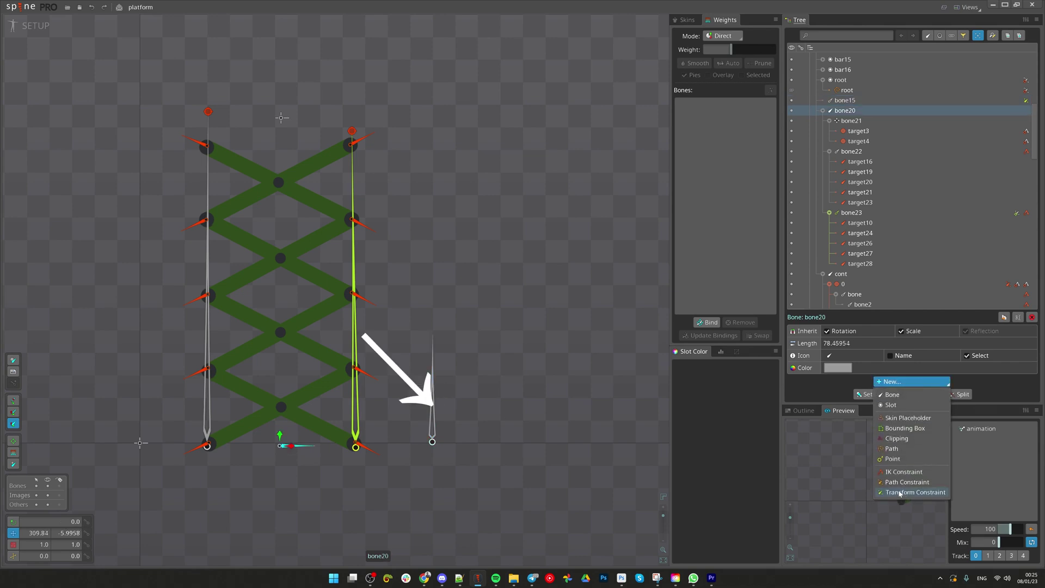
pyautogui.click(899, 493)
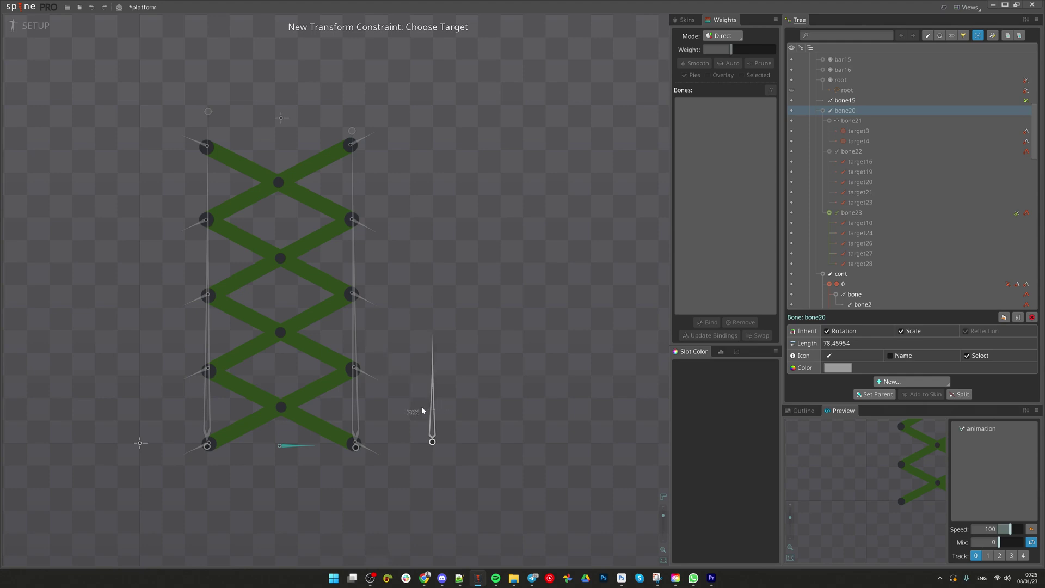
pyautogui.click(438, 400)
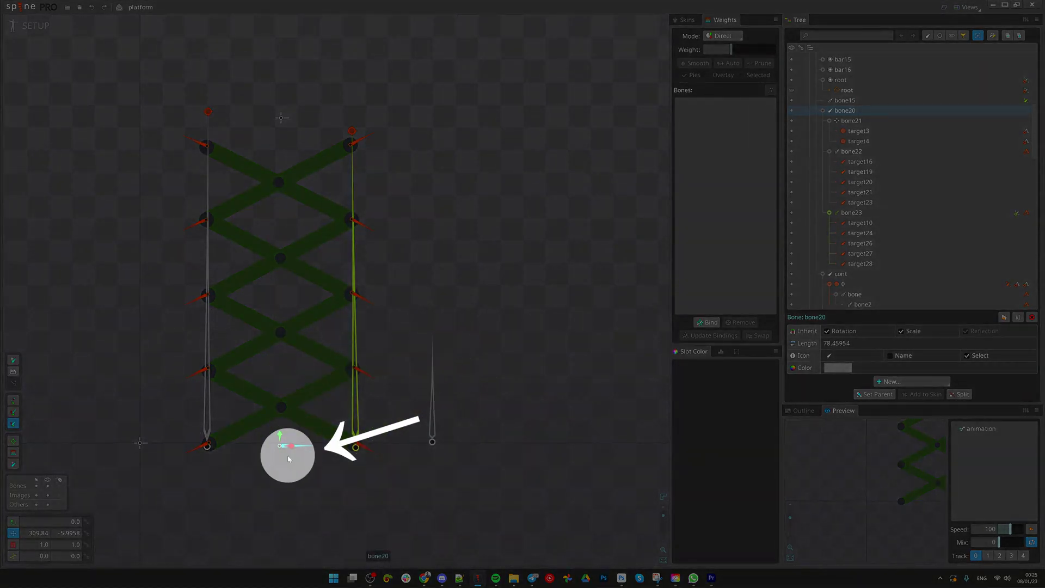
pyautogui.moveTo(339, 419); pyautogui.dragTo(357, 402)
pyautogui.click(912, 381)
pyautogui.click(900, 493)
pyautogui.click(451, 374)
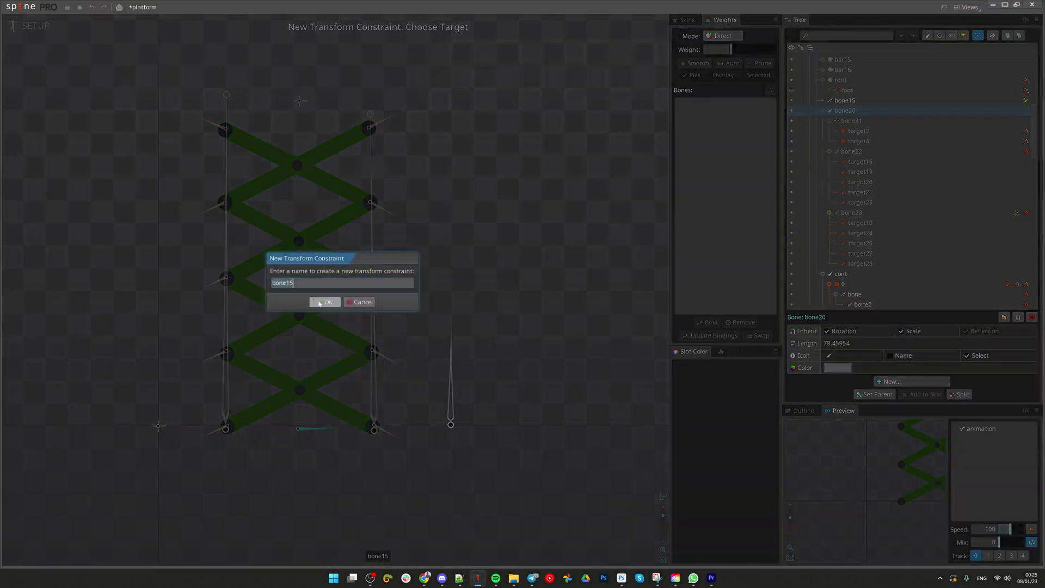
pyautogui.click(325, 303)
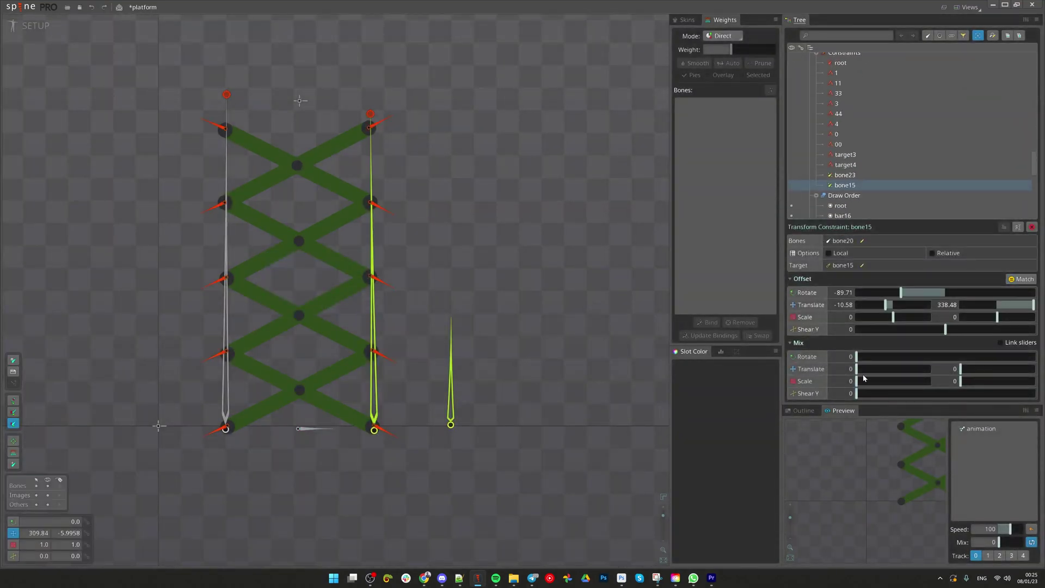
# Lower bone21 to about 313, 247 so the lift is compressed.
pyautogui.moveTo(529, 389); pyautogui.dragTo(550, 385)
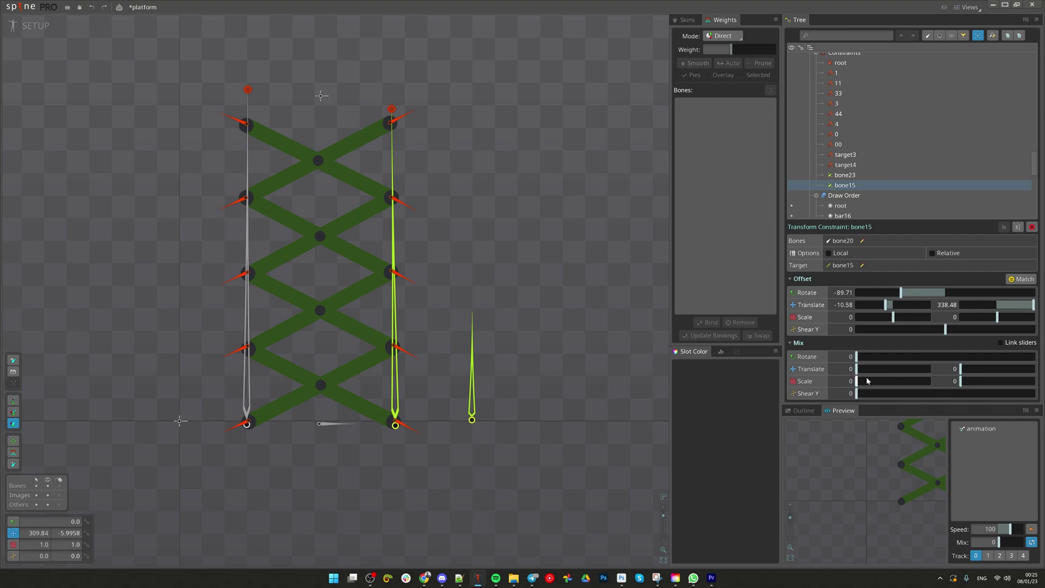
pyautogui.moveTo(603, 378); pyautogui.dragTo(602, 361)
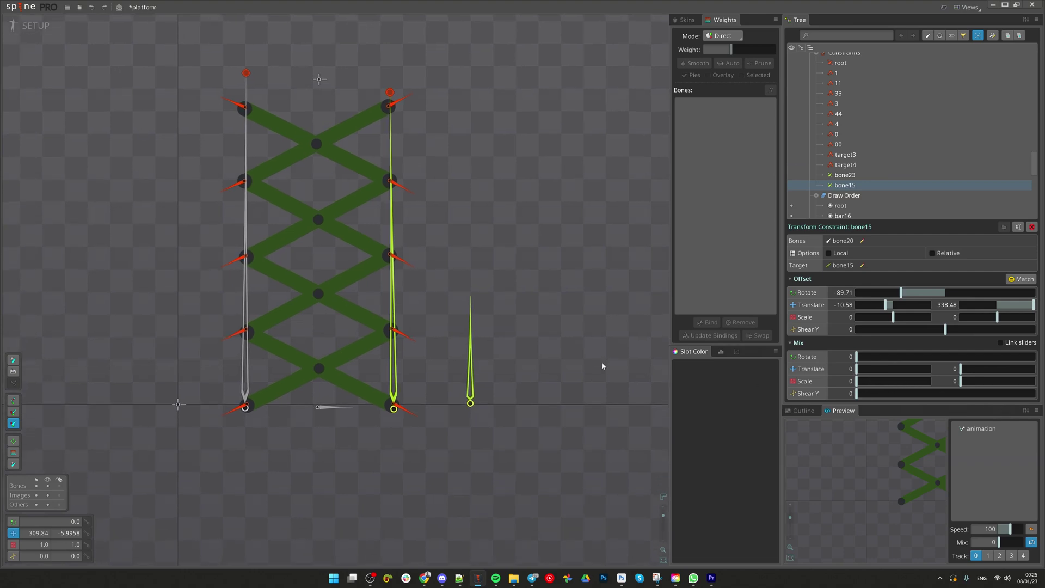
pyautogui.click(331, 409)
pyautogui.scroll(3, 352, 414)
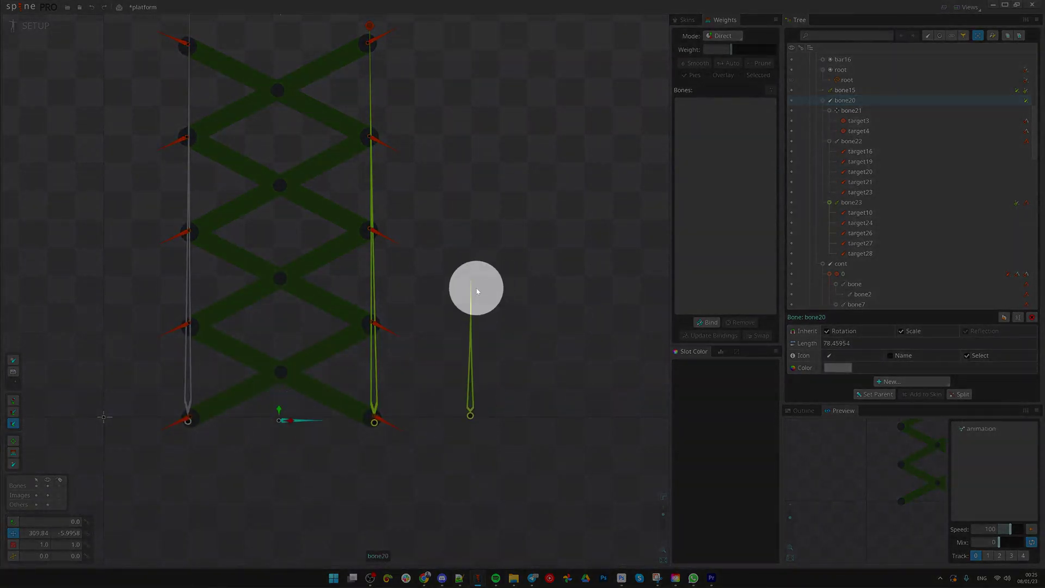
pyautogui.click(321, 96)
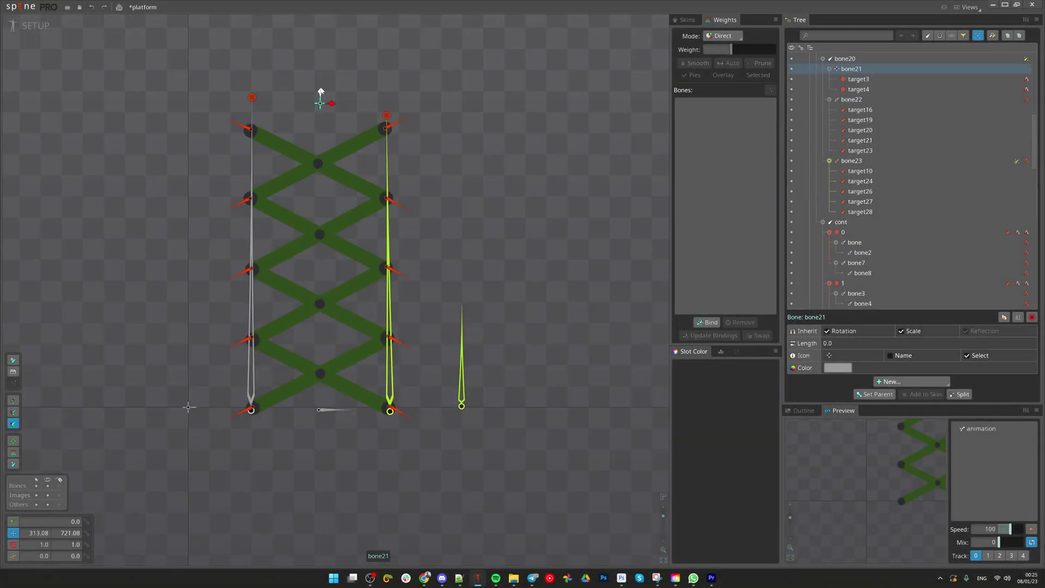
pyautogui.moveTo(322, 94); pyautogui.dragTo(327, 291)
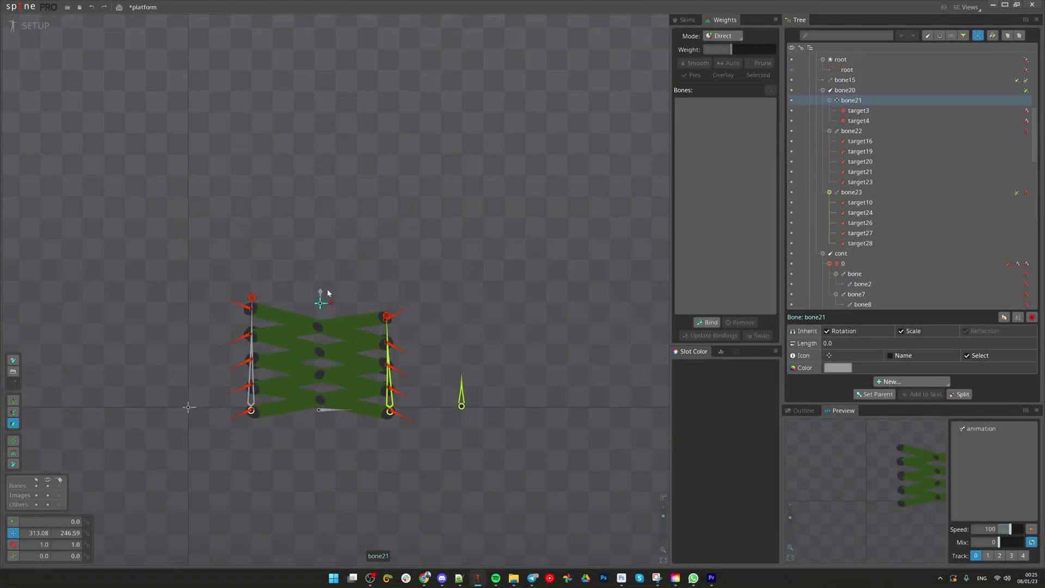
# Set the bone15 transform constraint's first scale mix value to -30 and paste the copied transform back onto bone21.
pyautogui.click(338, 412)
pyautogui.click(1027, 102)
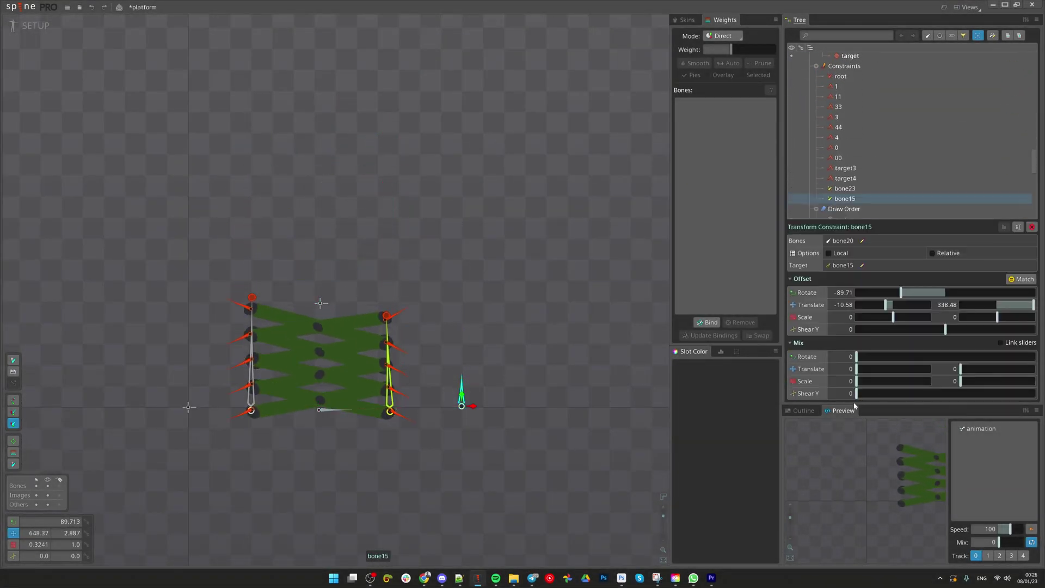
pyautogui.moveTo(857, 384)
pyautogui.mouseDown()
pyautogui.moveTo(887, 383)
pyautogui.moveTo(843, 388)
pyautogui.mouseUp()
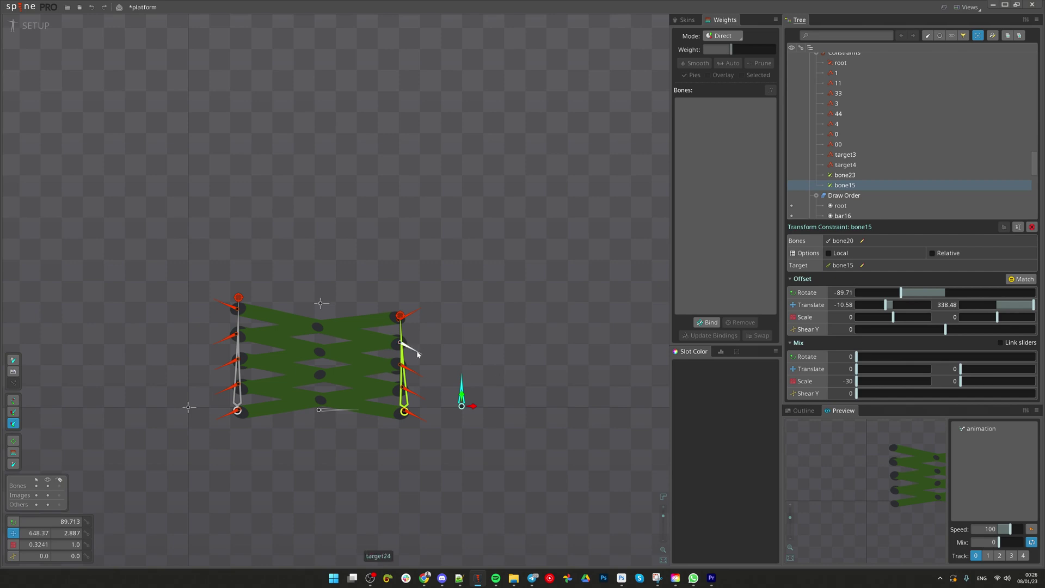
pyautogui.click(320, 303)
pyautogui.hotkey('ctrl', 'v')
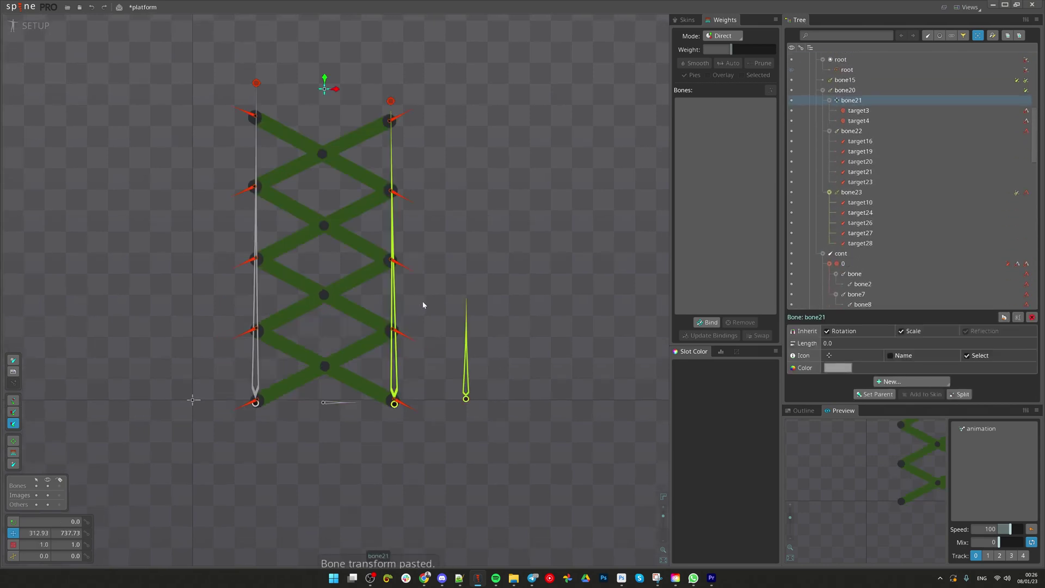
# Test the widening compression by moving bone21 down to the base, undo the move and save the project.
pyautogui.moveTo(327, 82); pyautogui.dragTo(369, 403)
pyautogui.hotkey('ctrl', 'z')
pyautogui.scroll(-1, 424, 397)
pyautogui.hotkey('ctrl', 's')
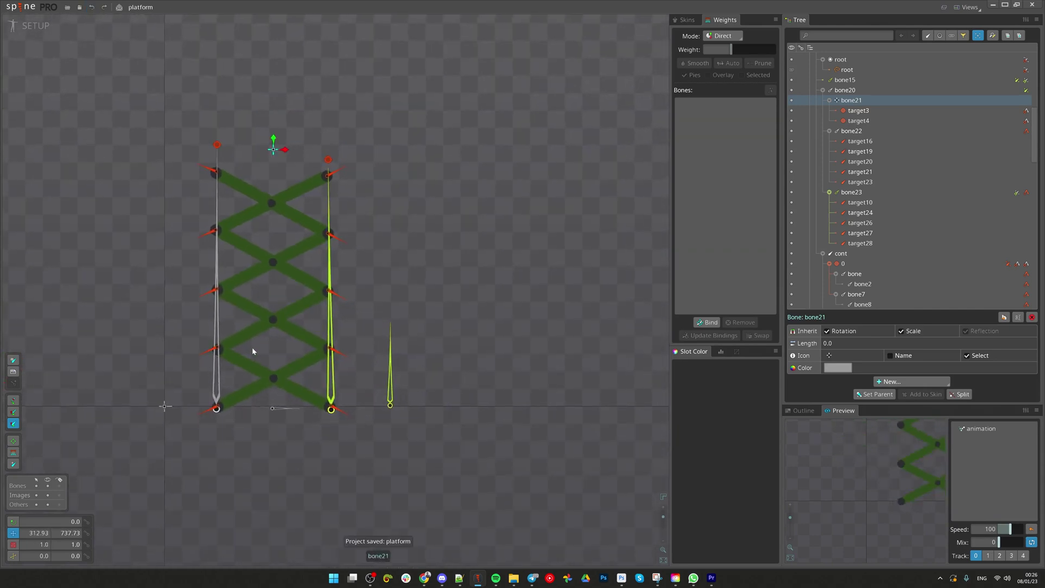
# Move bone21 sideways and down to about 623, 311 to inspect the joints while leaning, undo the move and save.
pyautogui.scroll(2, 260, 332)
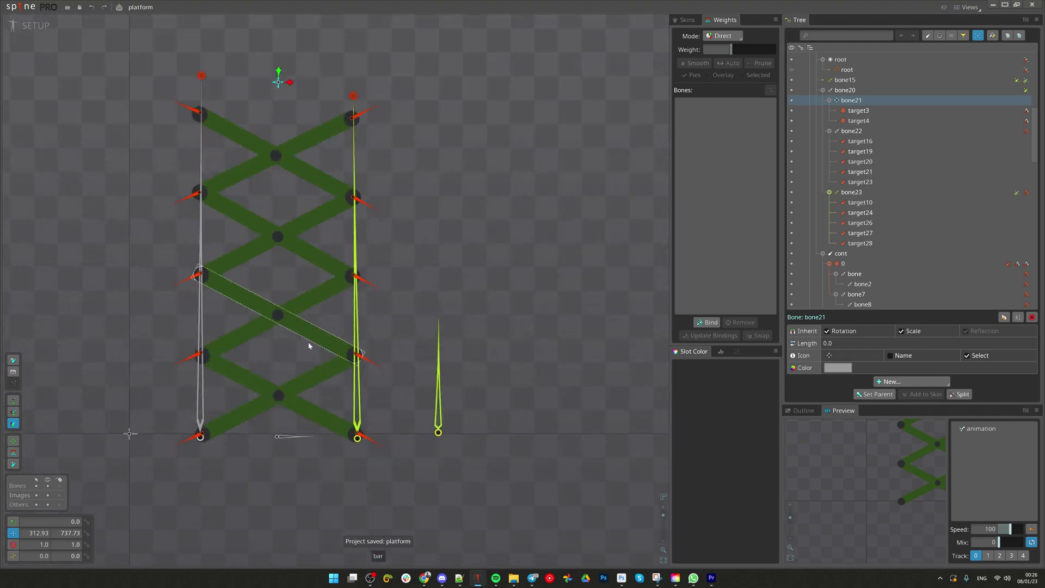
pyautogui.scroll(-3, 420, 380)
pyautogui.scroll(2, 349, 267)
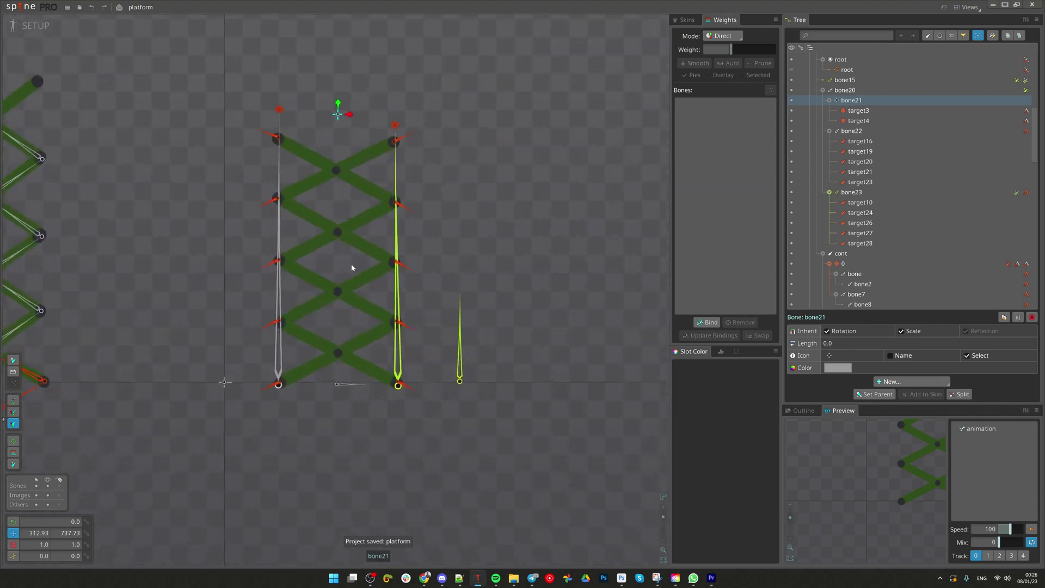
pyautogui.scroll(8, 390, 250)
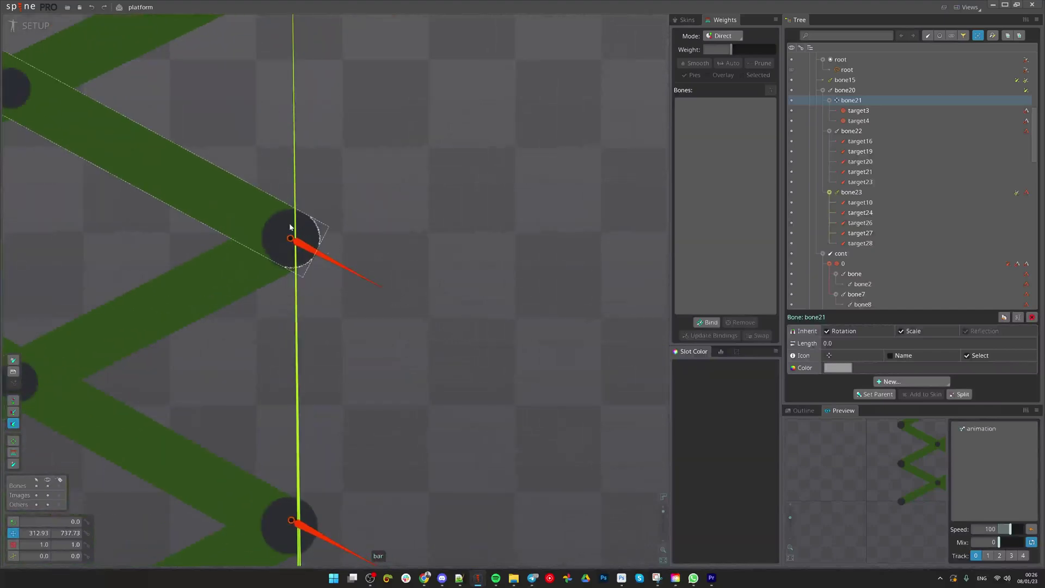
pyautogui.scroll(-5, 383, 288)
pyautogui.moveTo(468, 152); pyautogui.dragTo(674, 450)
pyautogui.scroll(5, 521, 476)
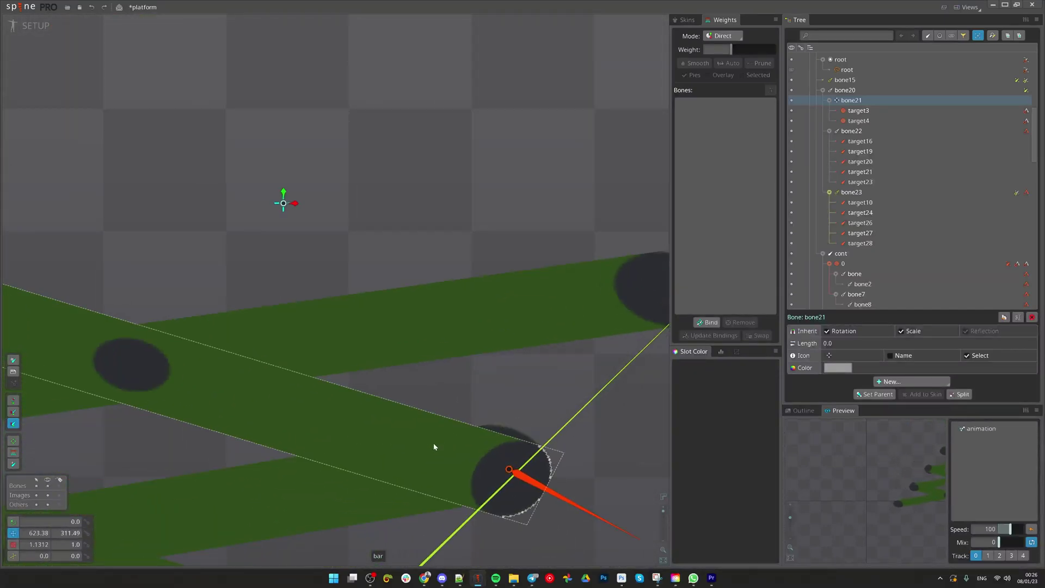
pyautogui.scroll(-8, 493, 434)
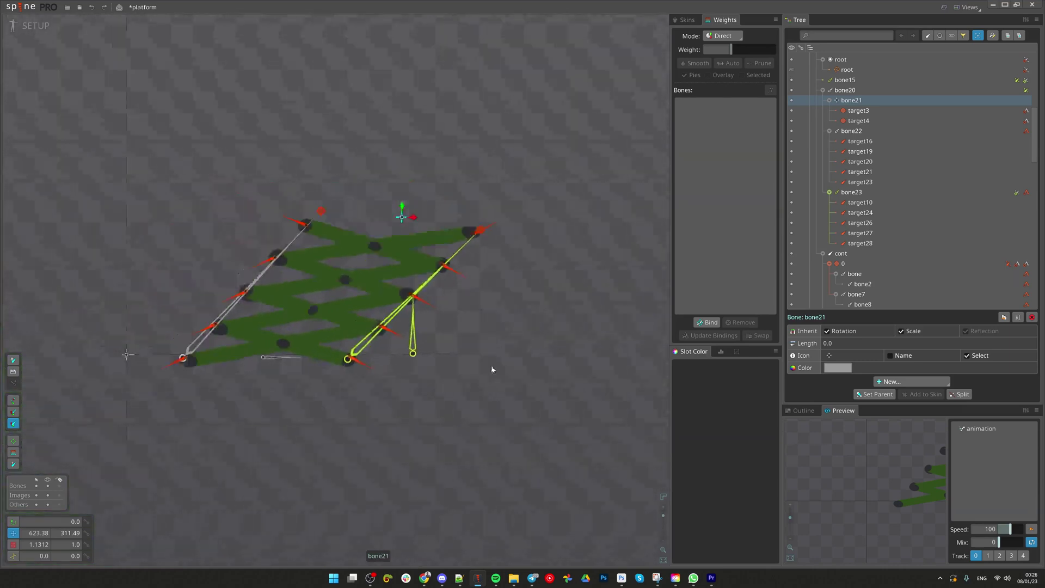
pyautogui.hotkey('ctrl', 'z')
pyautogui.hotkey('ctrl', 's')
# Compare the side-bone lift with the second lift beside it that is rigged along its centre.
pyautogui.scroll(-2, 509, 354)
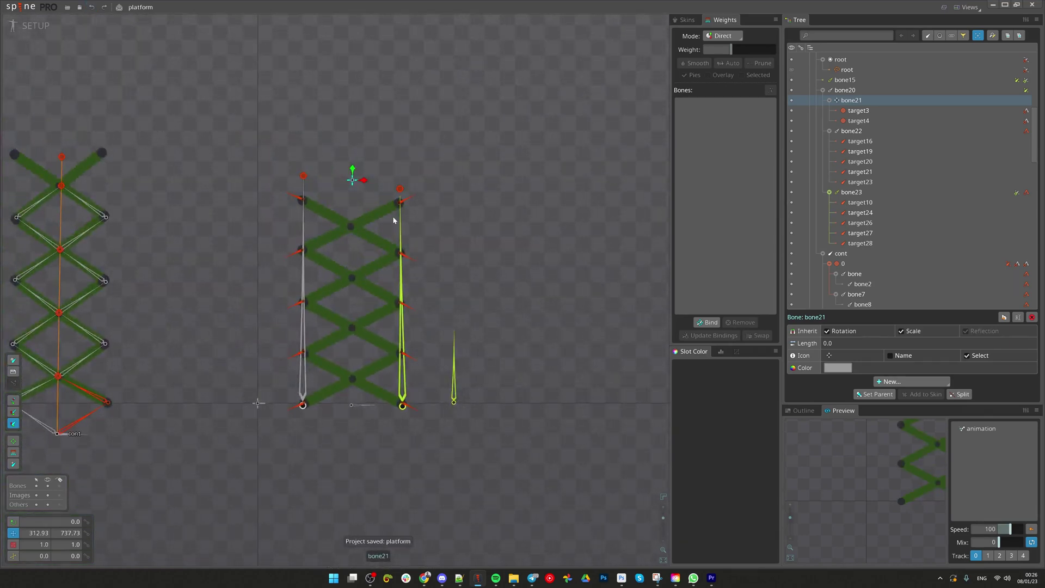
pyautogui.moveTo(393, 217); pyautogui.dragTo(411, 226)
pyautogui.moveTo(331, 290); pyautogui.dragTo(377, 270)
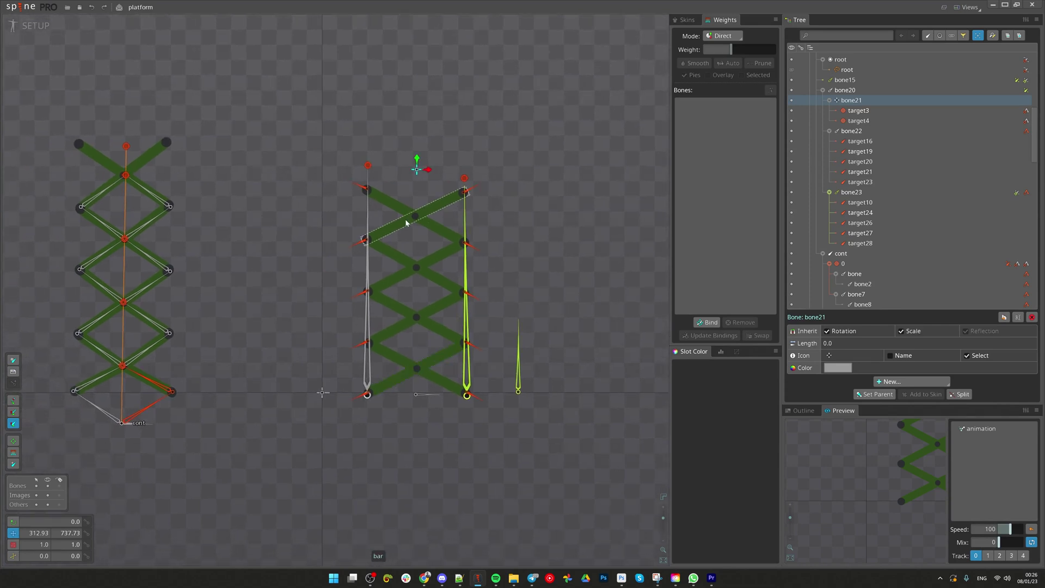
pyautogui.scroll(2, 565, 243)
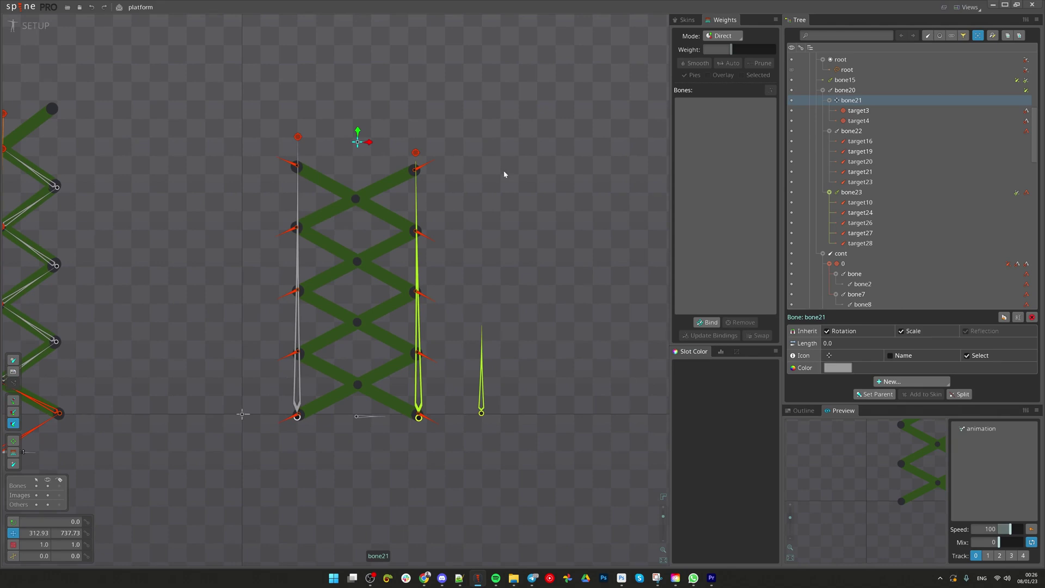
pyautogui.moveTo(483, 212); pyautogui.dragTo(573, 205)
pyautogui.moveTo(574, 168); pyautogui.dragTo(611, 266)
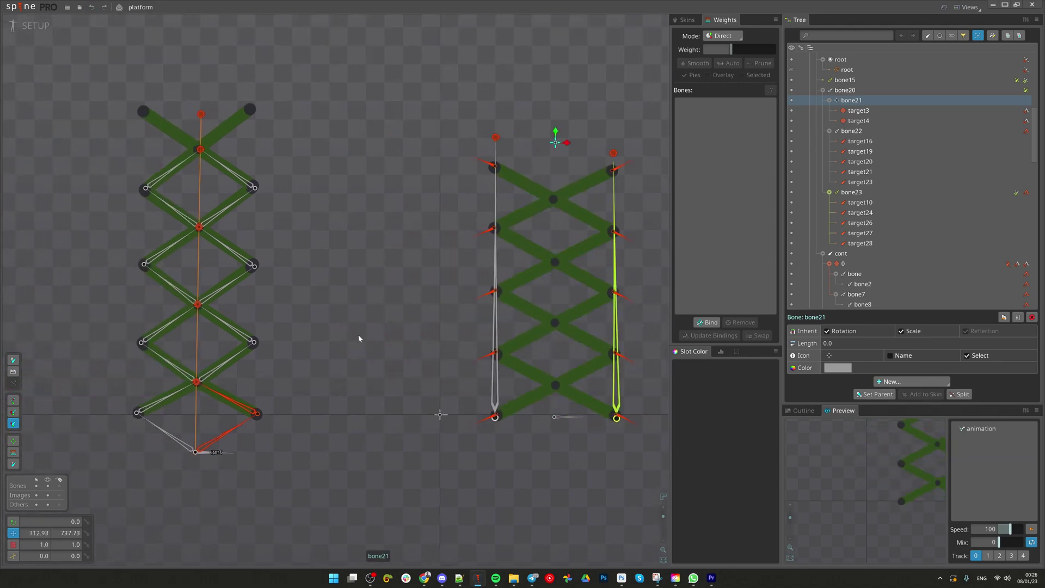
pyautogui.moveTo(321, 338); pyautogui.dragTo(321, 298)
# Test the centre-rigged lift by moving its top bone named target, undo the moves and save the project.
pyautogui.click(250, 147)
pyautogui.scroll(2, 234, 244)
pyautogui.scroll(-2, 359, 234)
pyautogui.moveTo(422, 241); pyautogui.dragTo(222, 212)
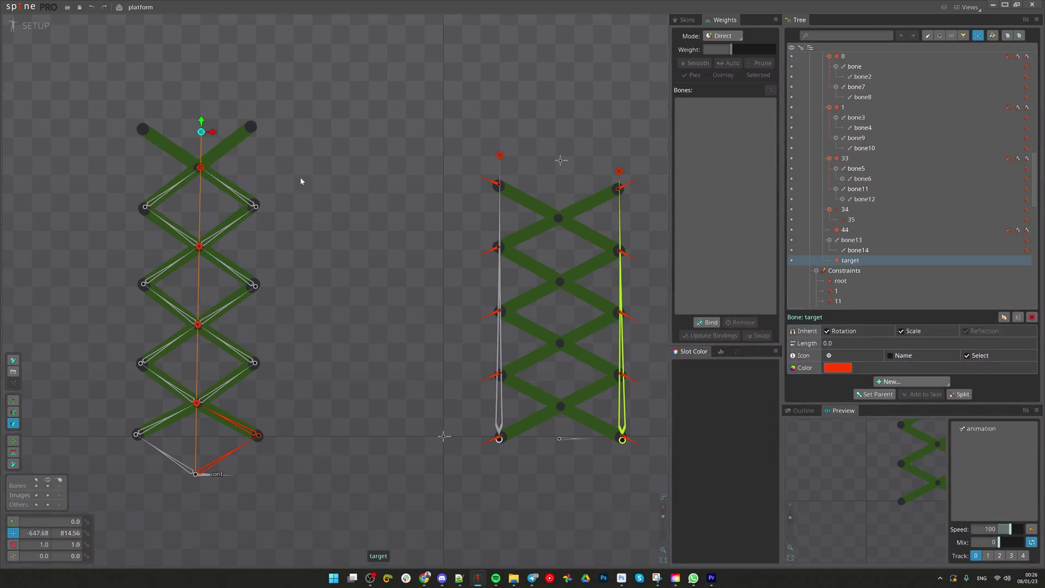
pyautogui.moveTo(289, 173); pyautogui.dragTo(251, 184)
pyautogui.hotkey('ctrl', 'z')
pyautogui.moveTo(296, 327); pyautogui.dragTo(360, 338)
pyautogui.hotkey('ctrl', 's')
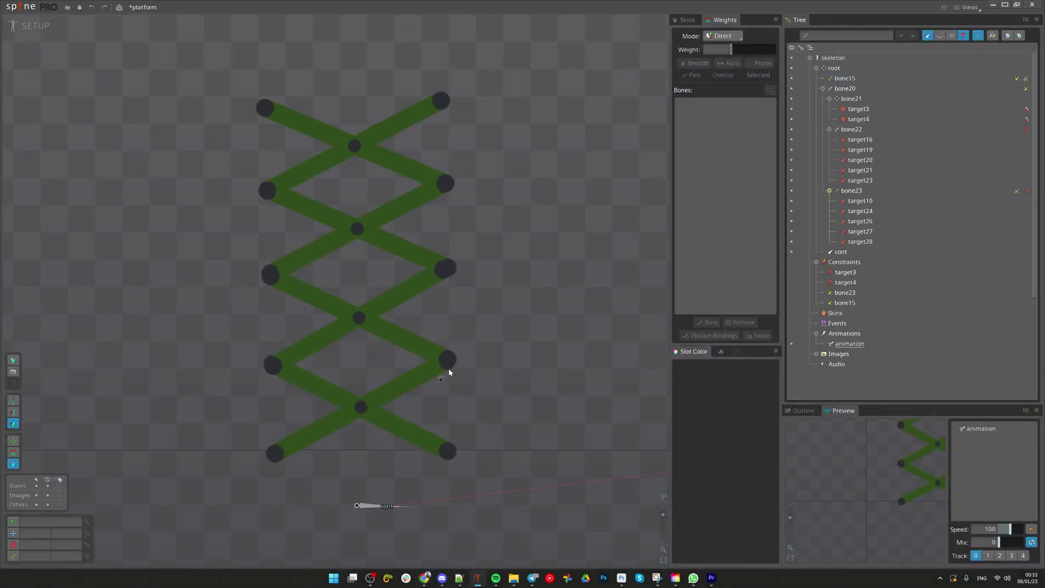
# Draw two mirrored zigzag chains of eight bones each from the cont bone up through the lift's joints.
pyautogui.scroll(-2, 449, 348)
pyautogui.click(412, 434)
pyautogui.moveTo(396, 434)
pyautogui.mouseDown()
pyautogui.moveTo(467, 393)
pyautogui.moveTo(396, 353)
pyautogui.mouseUp()
pyautogui.moveTo(397, 354); pyautogui.dragTo(468, 314)
pyautogui.moveTo(468, 315); pyautogui.dragTo(395, 281)
pyautogui.moveTo(395, 280); pyautogui.dragTo(466, 239)
pyautogui.moveTo(466, 239); pyautogui.dragTo(393, 207)
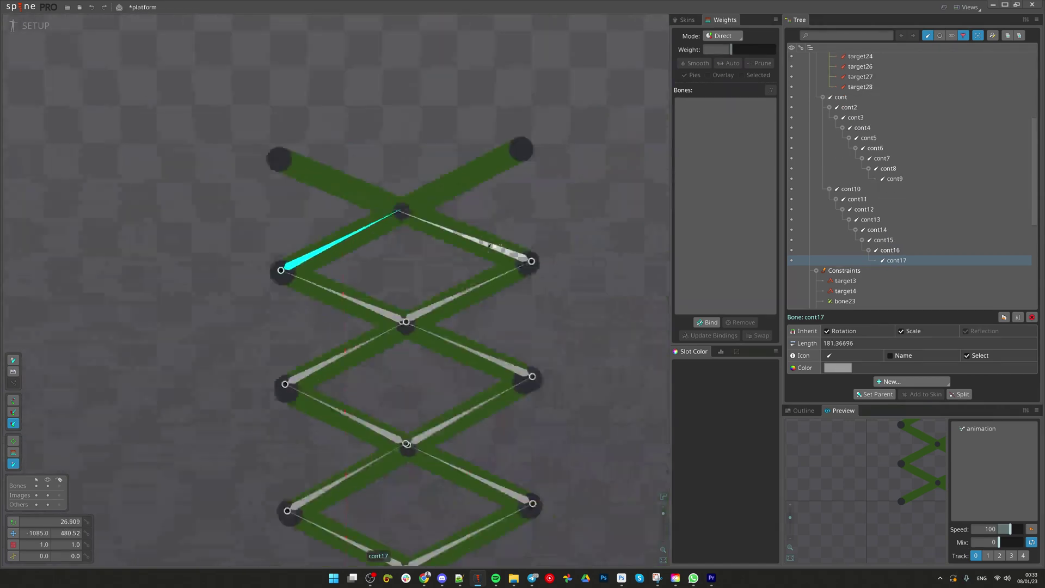
# Add IK constraints to the pairs of chain bones with new target bones at the centre crossings, and save.
pyautogui.scroll(-2, 420, 225)
pyautogui.press('v')
pyautogui.scroll(1, 457, 403)
pyautogui.click(375, 418)
pyautogui.keyDown('ctrl'); pyautogui.click(381, 366); pyautogui.keyUp('ctrl')
pyautogui.press('i')
pyautogui.click(346, 335)
pyautogui.press('Return')
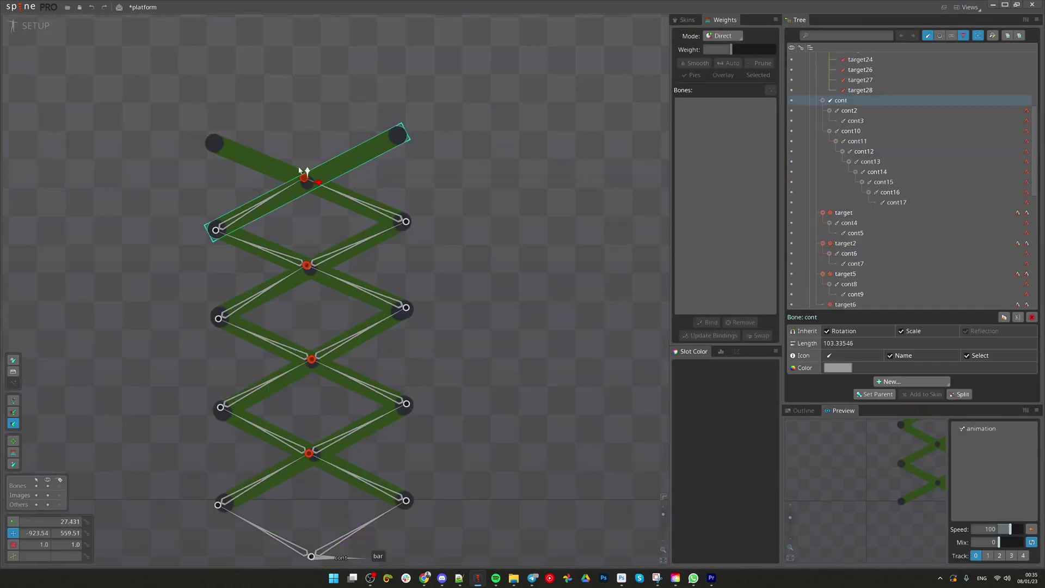
pyautogui.hotkey('ctrl', 's')
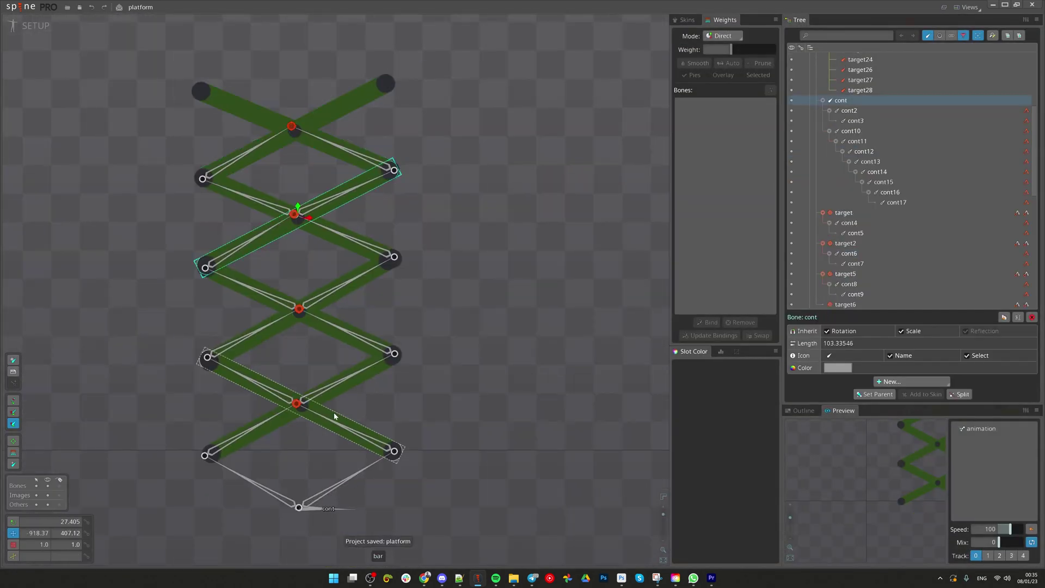
# Parent the lift's bars to the chain bones that run along them.
pyautogui.scroll(3, 332, 427)
pyautogui.click(301, 331)
pyautogui.scroll(2, 366, 254)
pyautogui.scroll(-3, 510, 245)
pyautogui.scroll(-2, 511, 245)
# Test the chains by moving the IK targets at the centre crossings, undo the move and save the project.
pyautogui.click(359, 122)
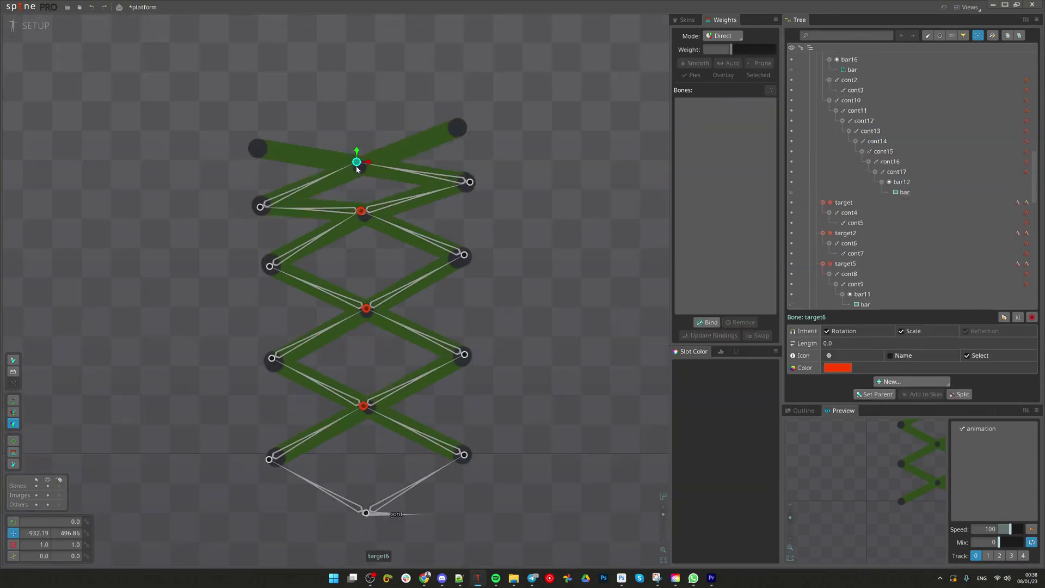
pyautogui.moveTo(367, 308); pyautogui.dragTo(376, 268)
pyautogui.hotkey('ctrl', 'z')
pyautogui.click(364, 405)
pyautogui.scroll(-2, 436, 289)
pyautogui.hotkey('ctrl', 's')
# Add a long centre bone from the base carrying the crossing targets, and constrain it by IK to a new target above the top.
pyautogui.moveTo(305, 478); pyautogui.dragTo(271, 186)
pyautogui.press('i')
pyautogui.click(326, 269)
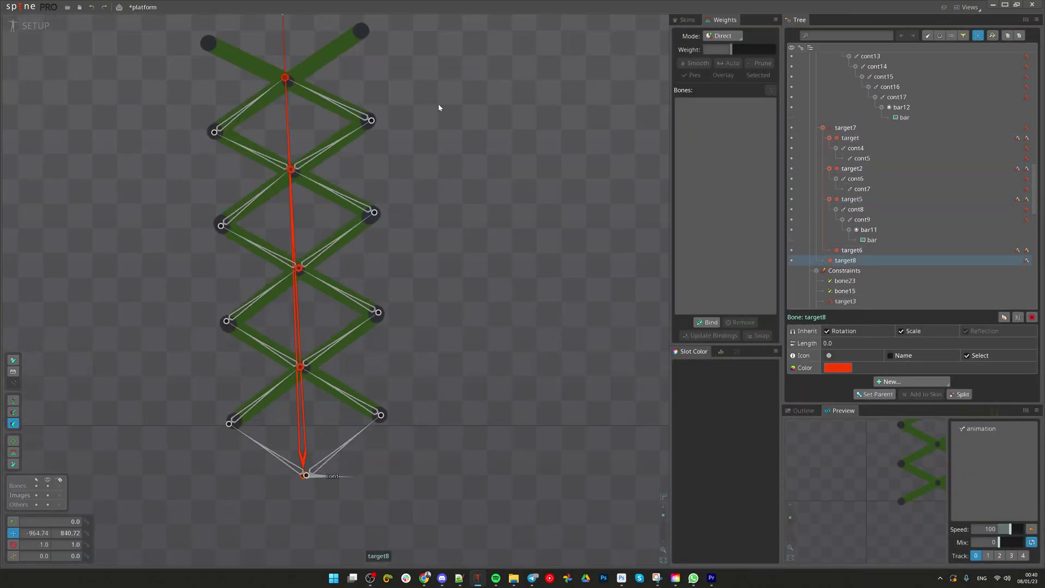
pyautogui.hotkey('ctrl', 's')
# Test the lift's stretch and compression by moving the top target target8, undo the move and save the project.
pyautogui.moveTo(336, 165); pyautogui.dragTo(342, 142)
pyautogui.scroll(-3, 363, 348)
pyautogui.hotkey('ctrl', 'z')
pyautogui.scroll(3, 436, 360)
pyautogui.hotkey('ctrl', 's')
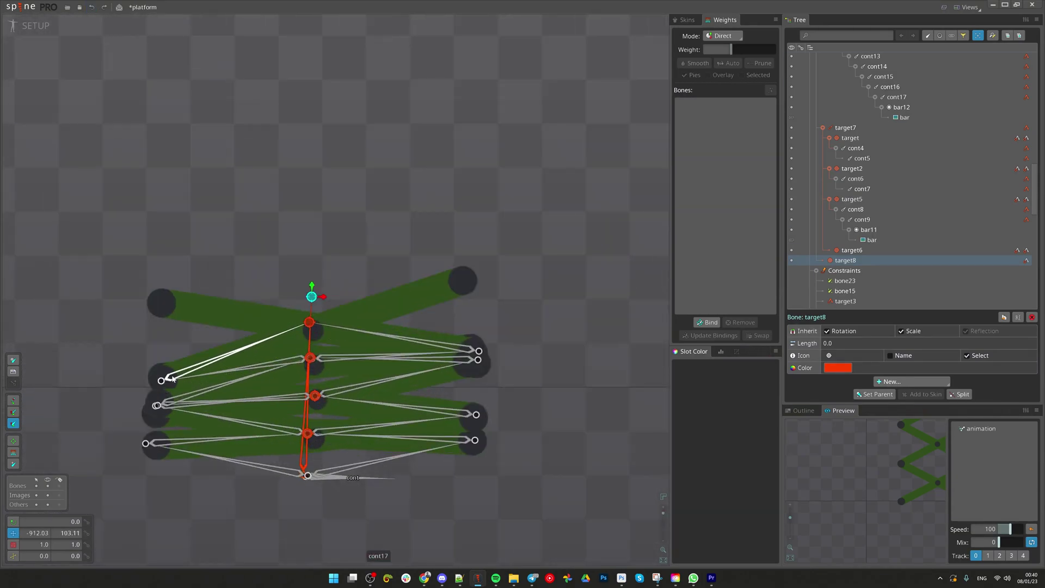